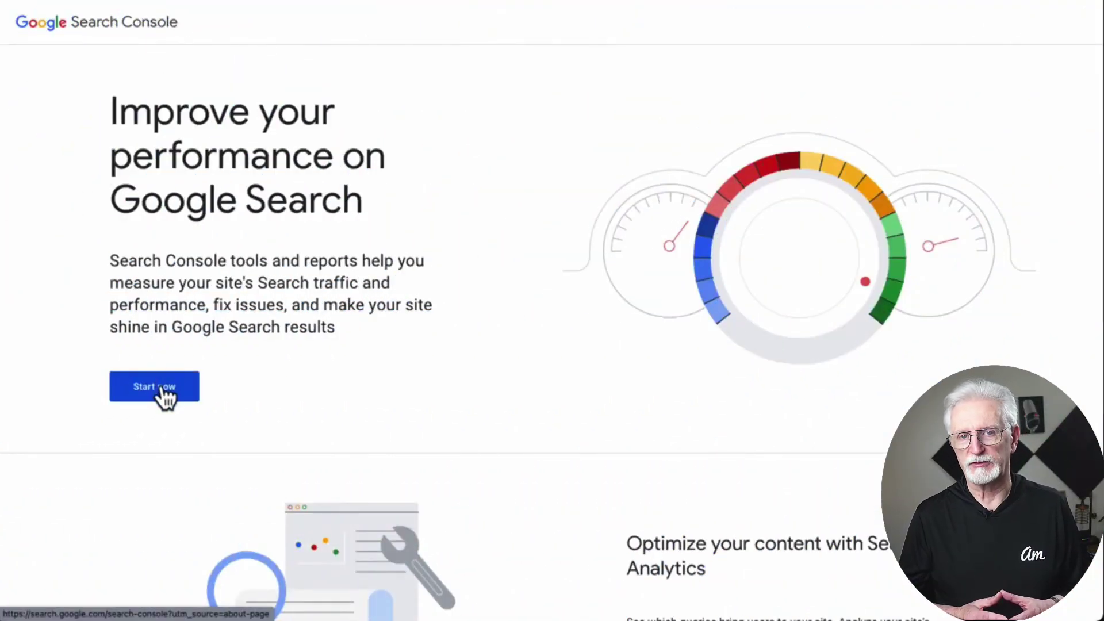
Step: Enter Search Console and choose Add property from the property list
click(161, 391)
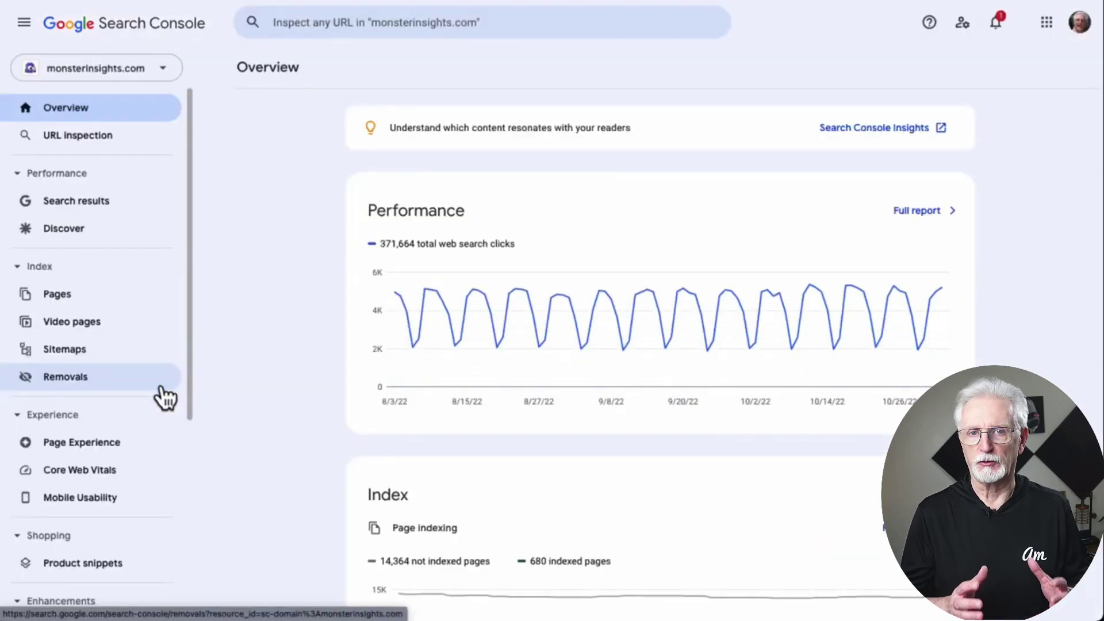
click(163, 74)
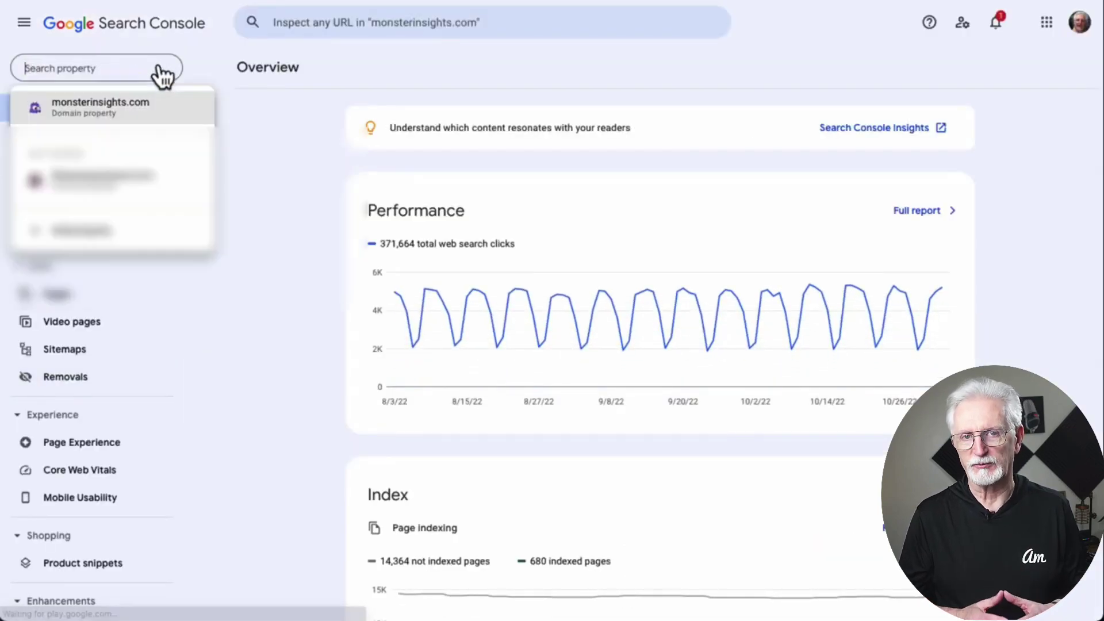
click(93, 245)
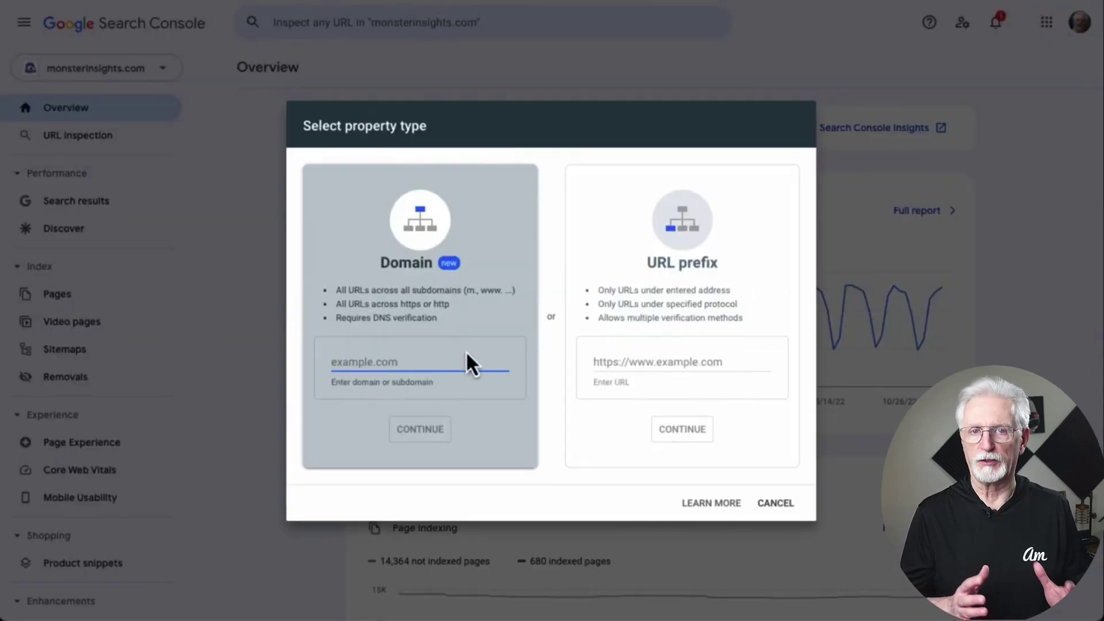
click(634, 363)
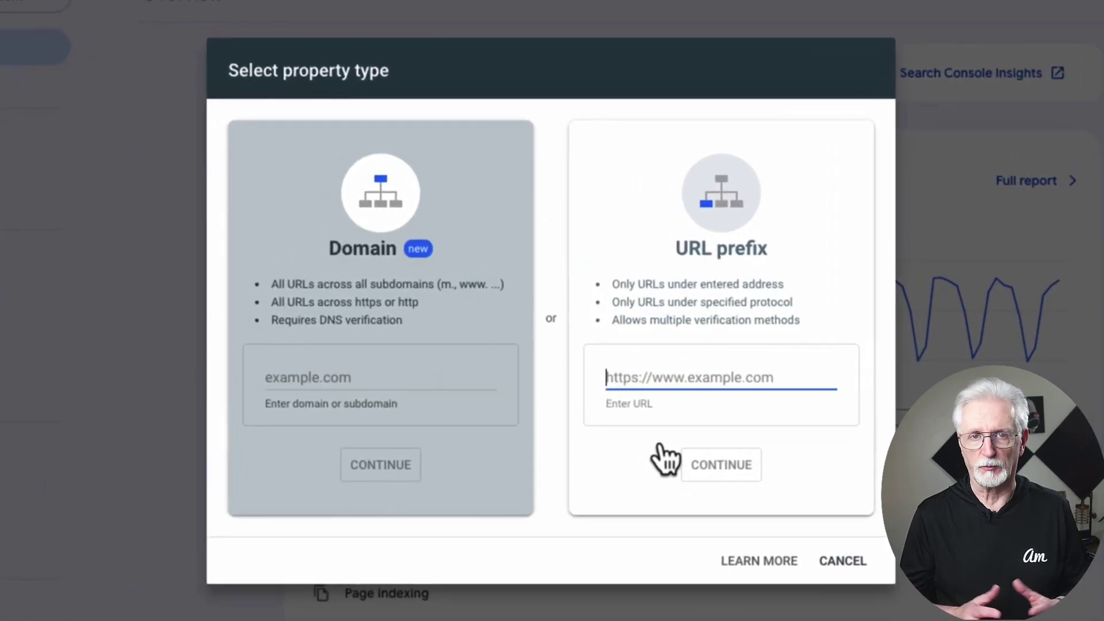
text(https://)
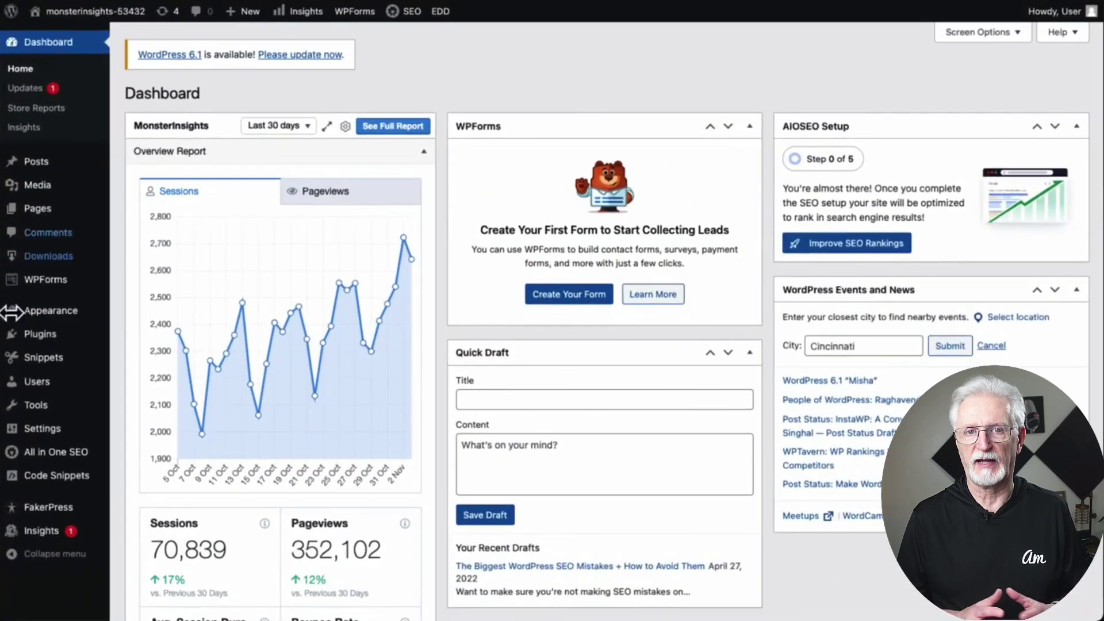
mouse_move(72, 435)
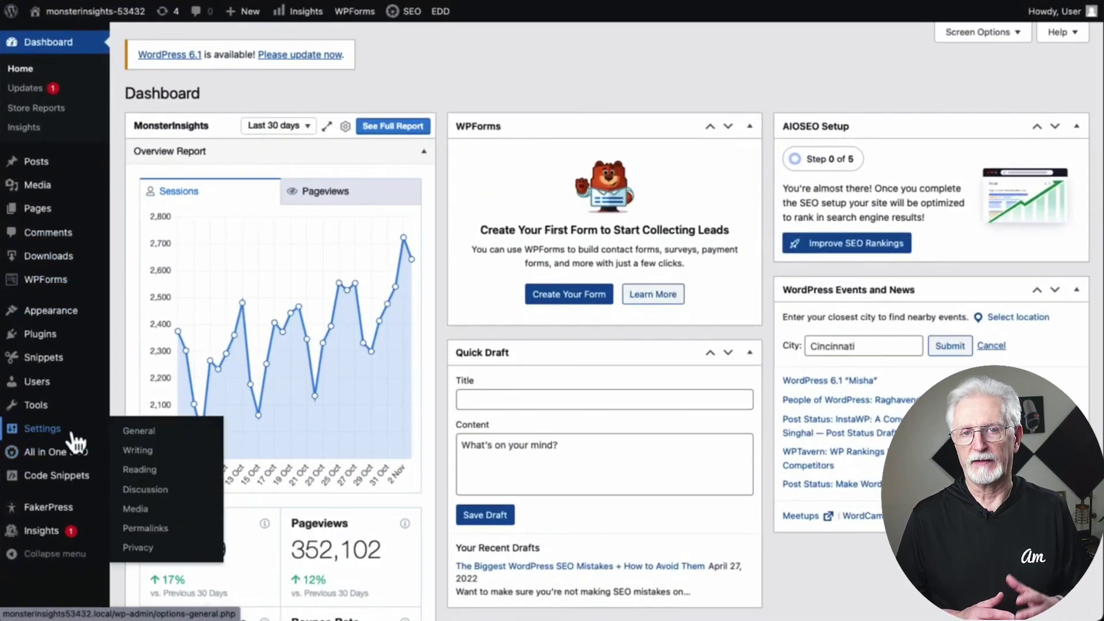
click(135, 433)
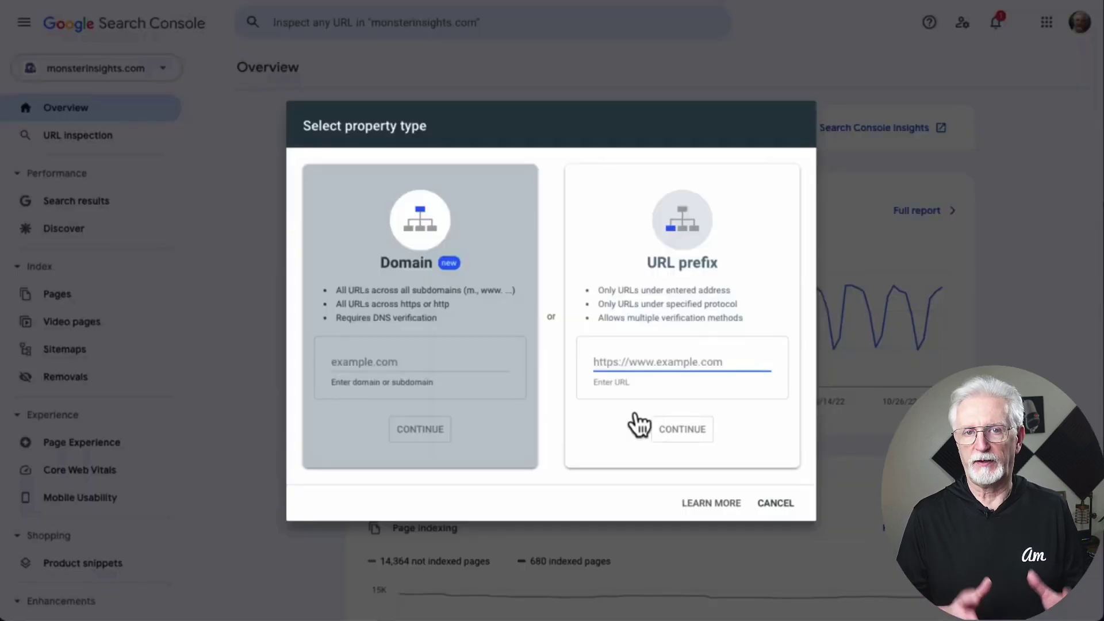
text(htt)
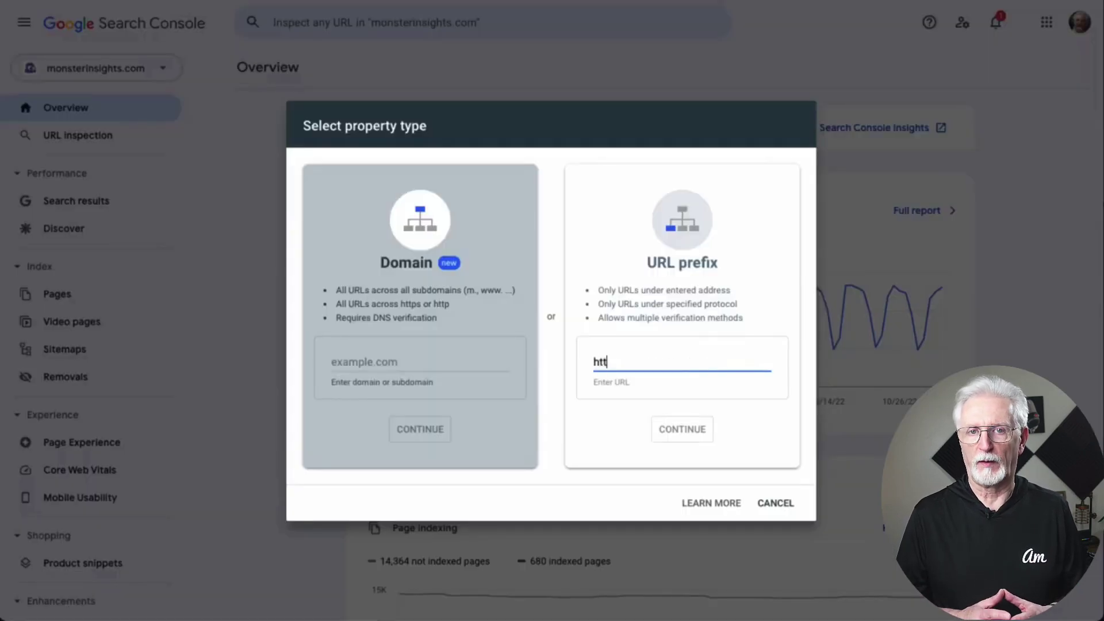
text(ps://myawesome)
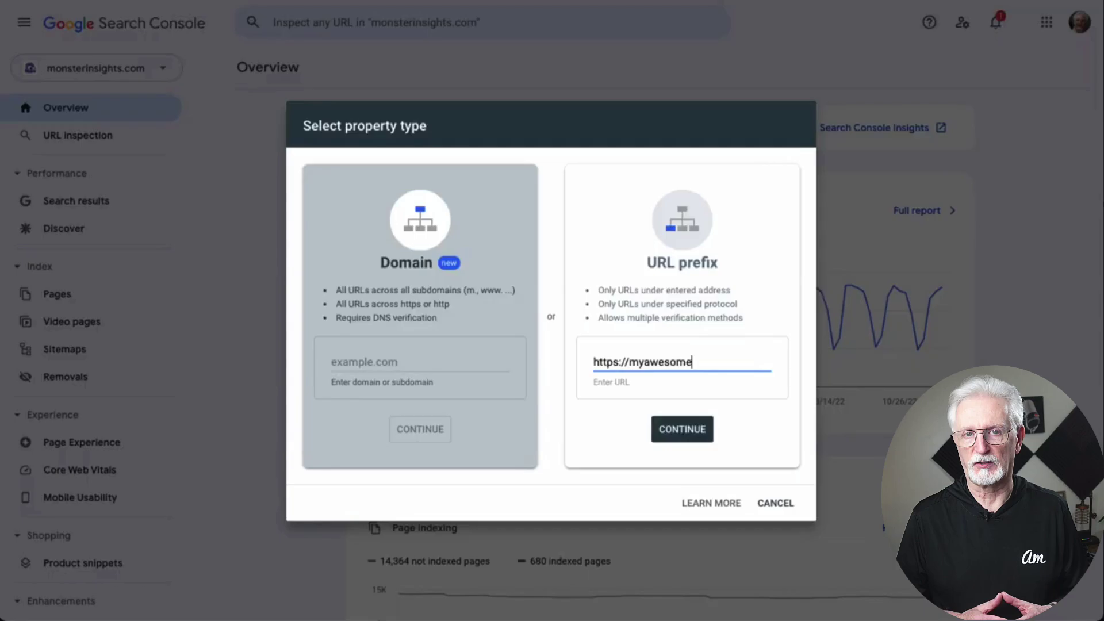
text(website.com)
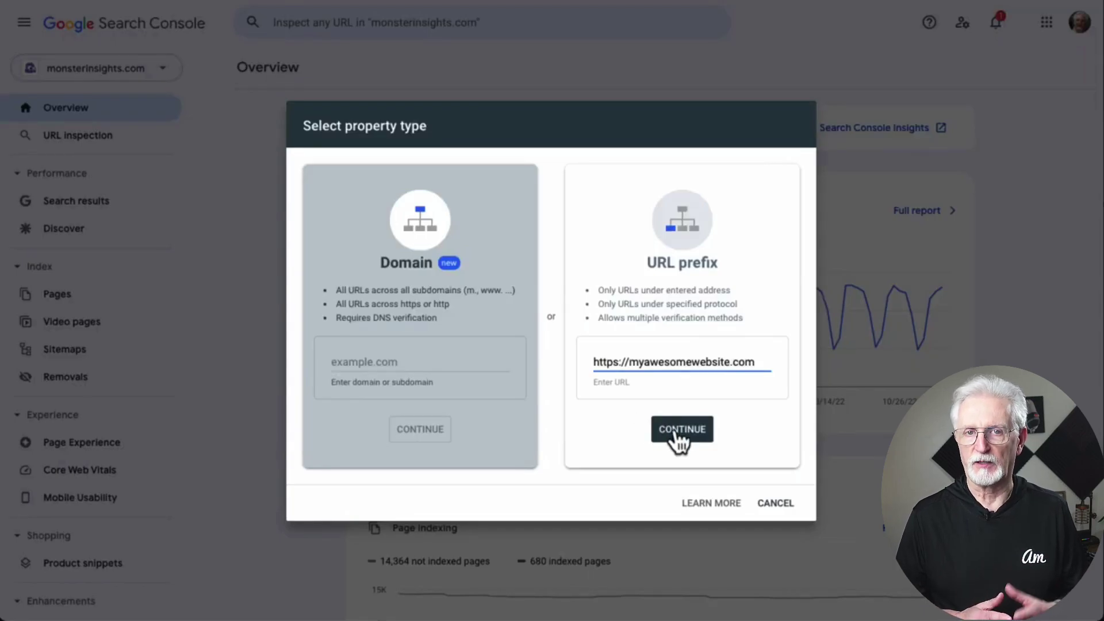
click(676, 433)
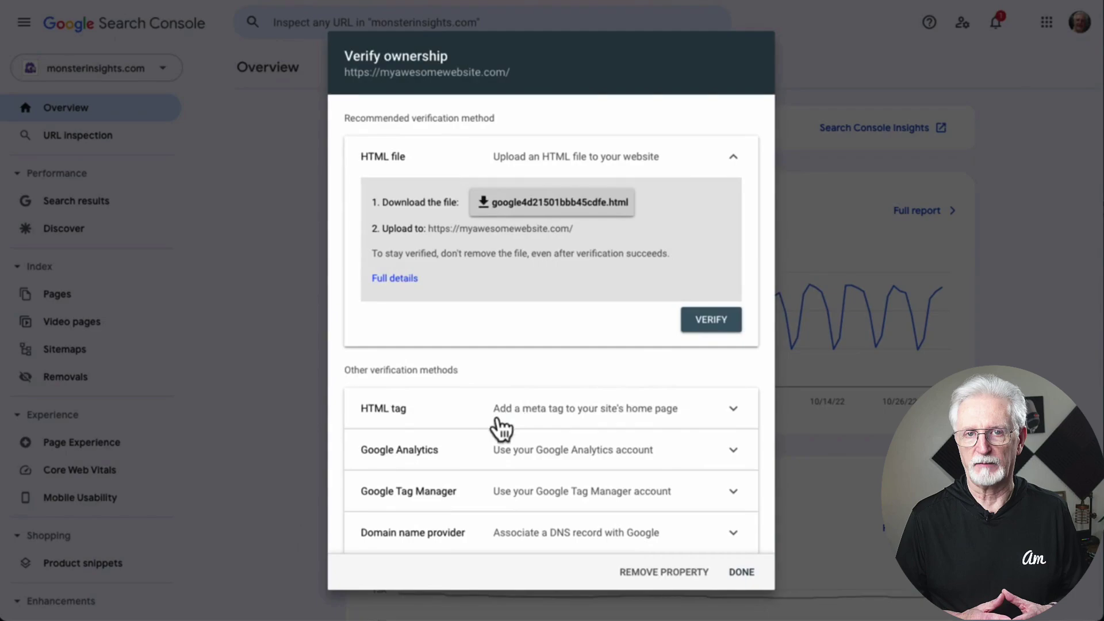
Step: Expand the HTML tag verification method and copy its meta tag
click(734, 411)
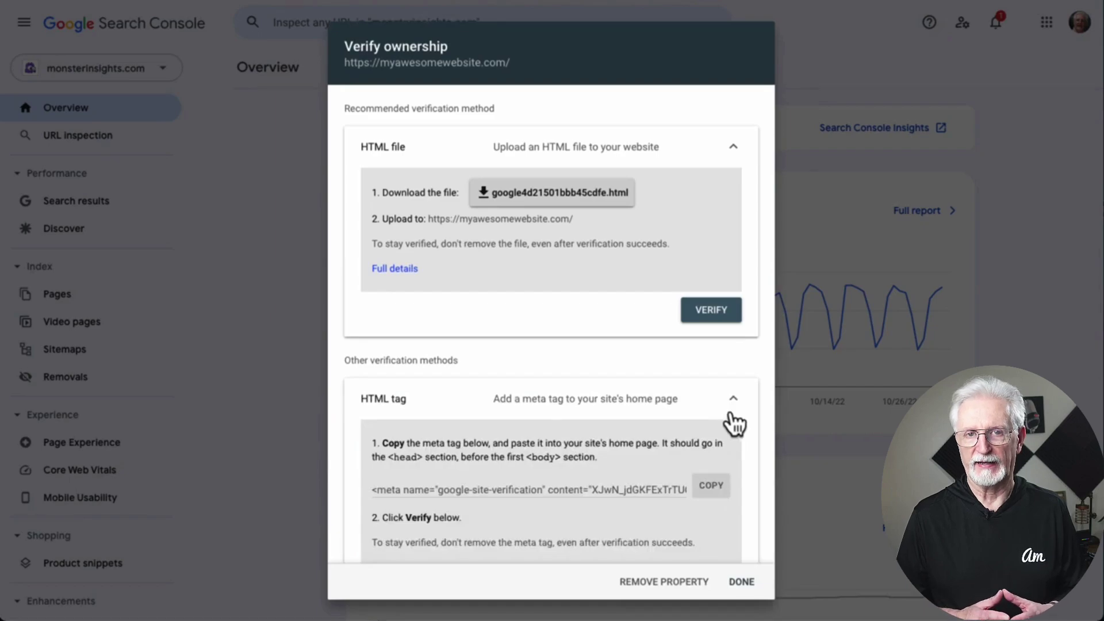
click(712, 492)
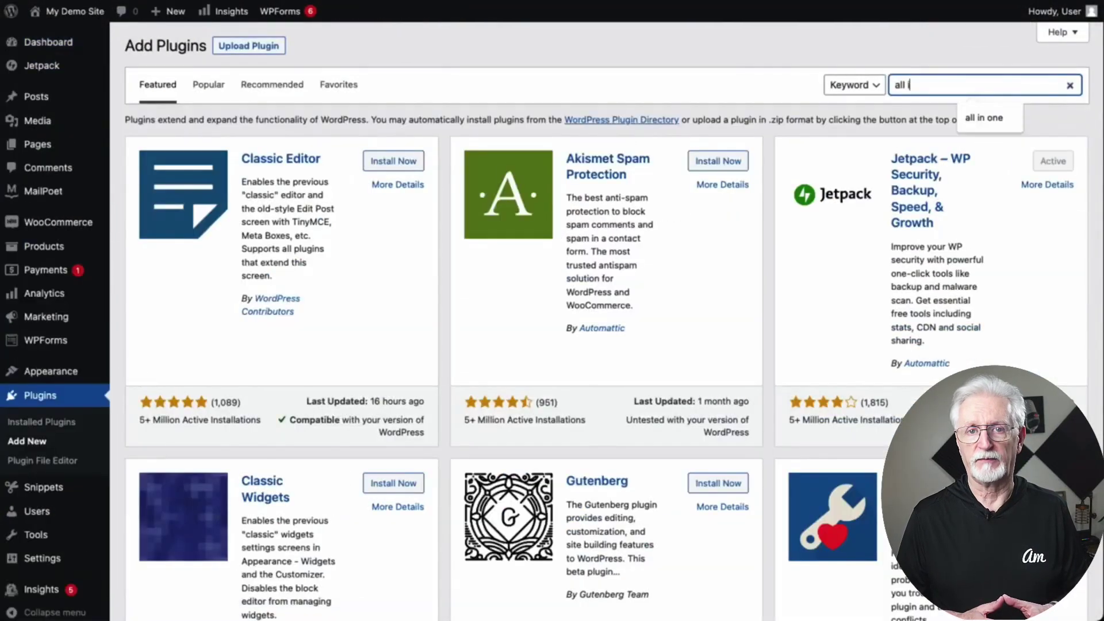
Step: Search for 'all in one seo', then install and activate the All in One SEO plugin
text(n one seo)
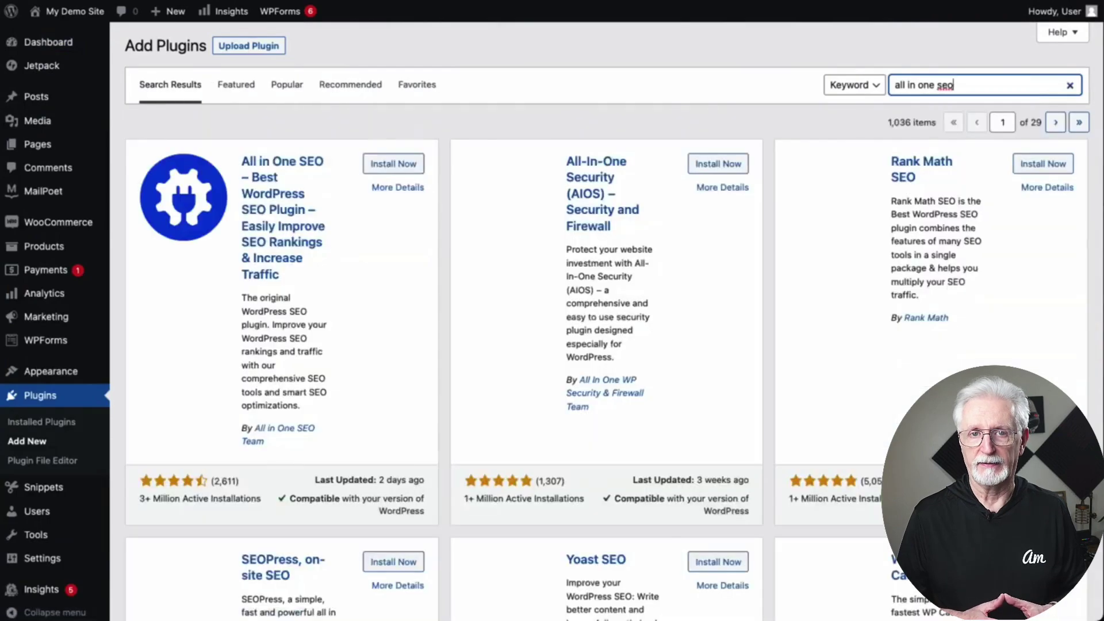
click(397, 166)
click(404, 173)
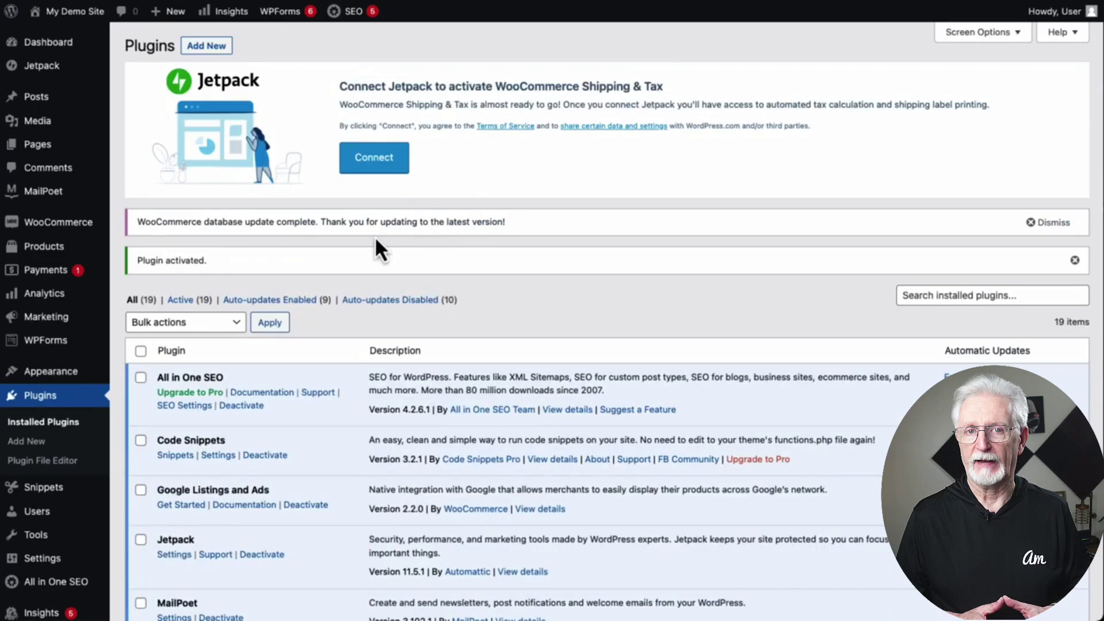
mouse_move(56, 582)
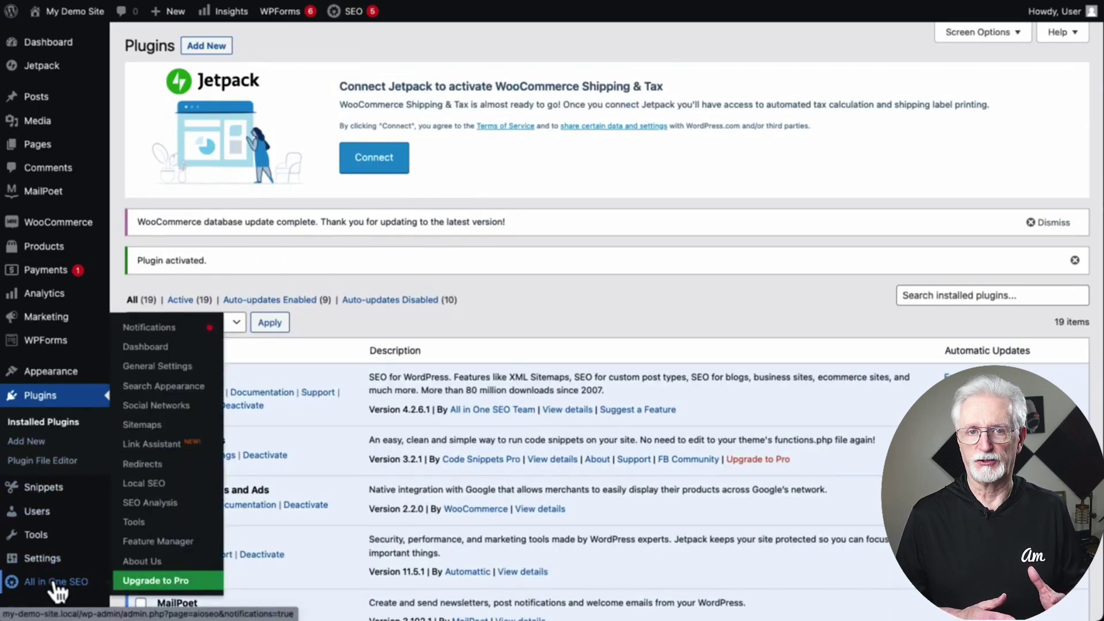
Step: Paste the meta tag into All in One SEO's Webmaster Tools Google Verification Code and save
click(176, 371)
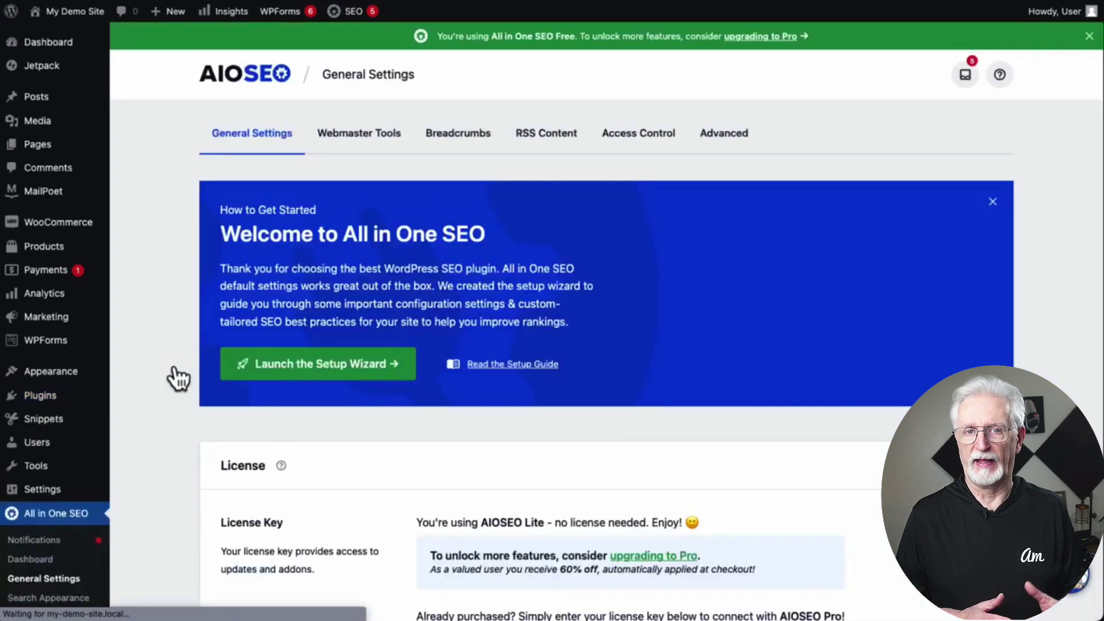
click(341, 145)
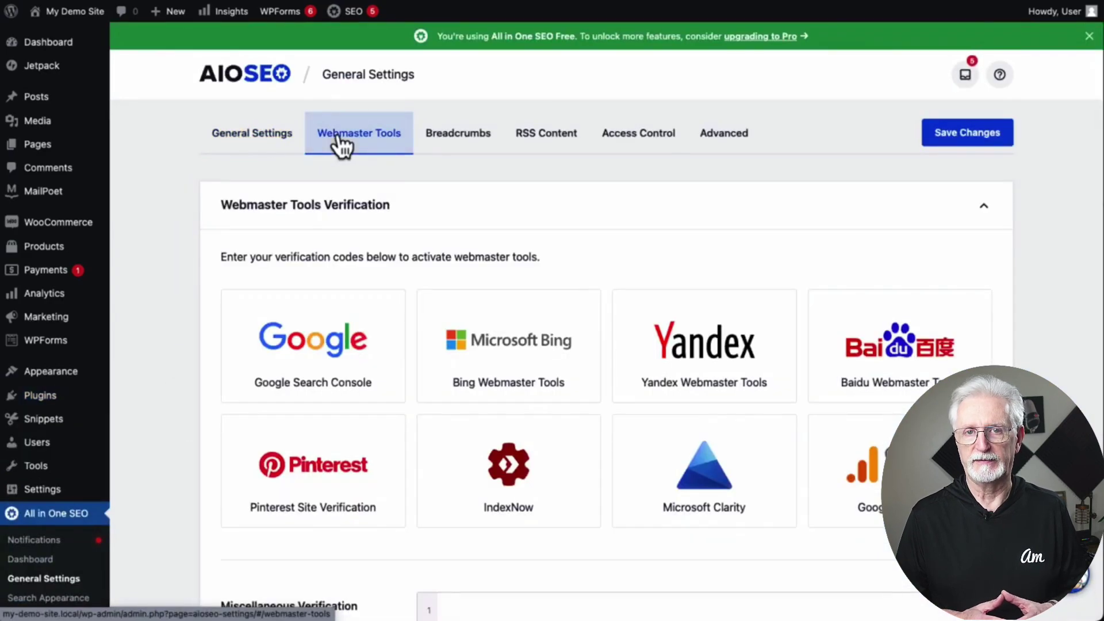
click(320, 350)
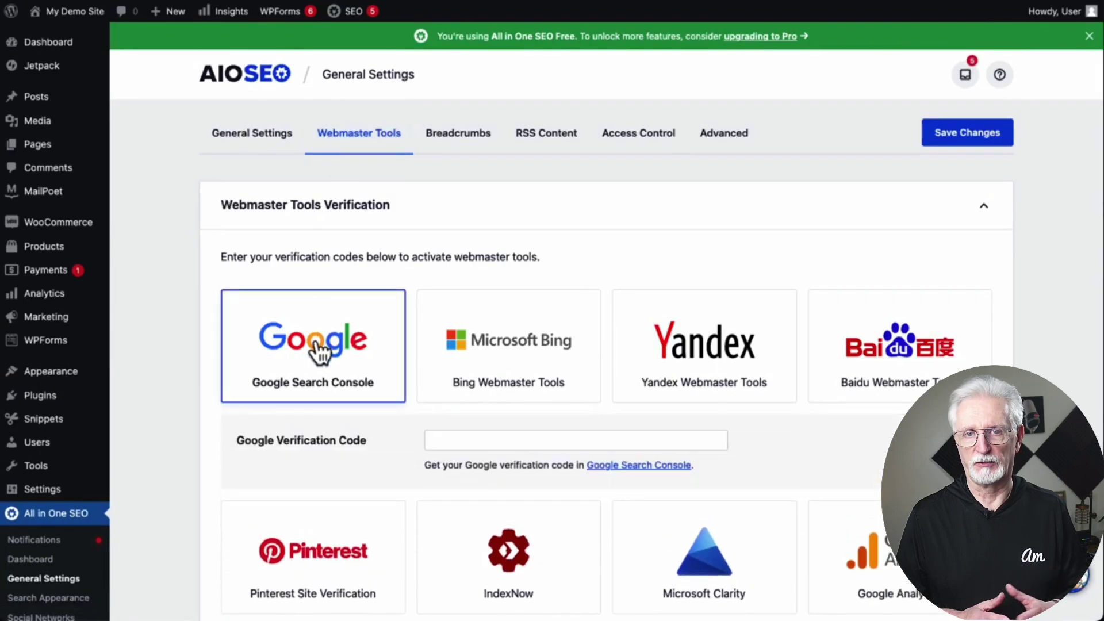
click(468, 441)
right_click(468, 442)
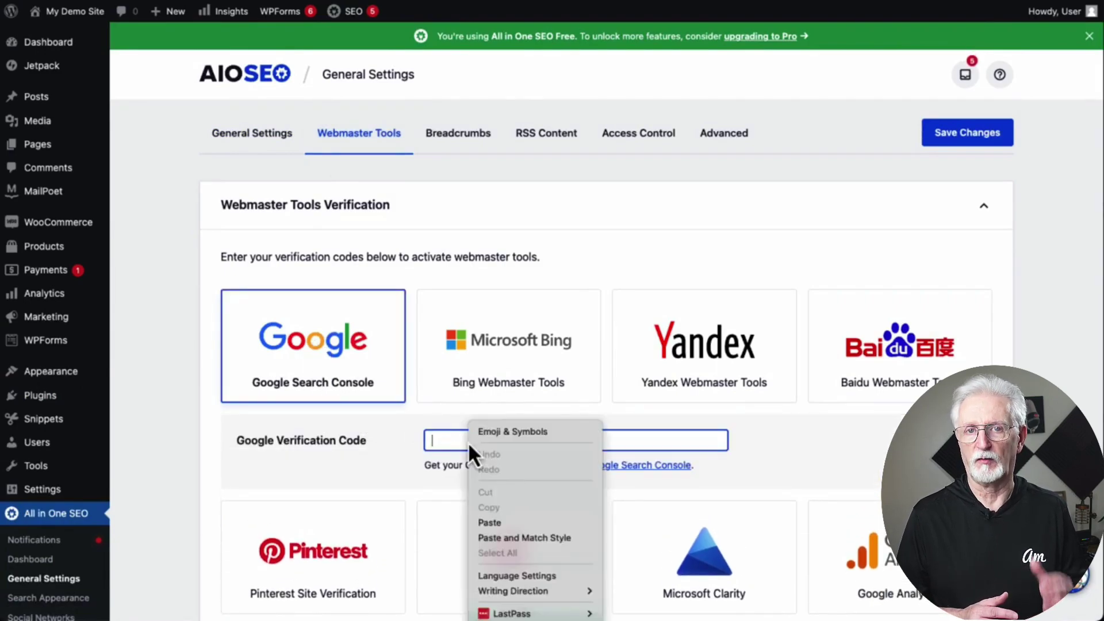
click(488, 523)
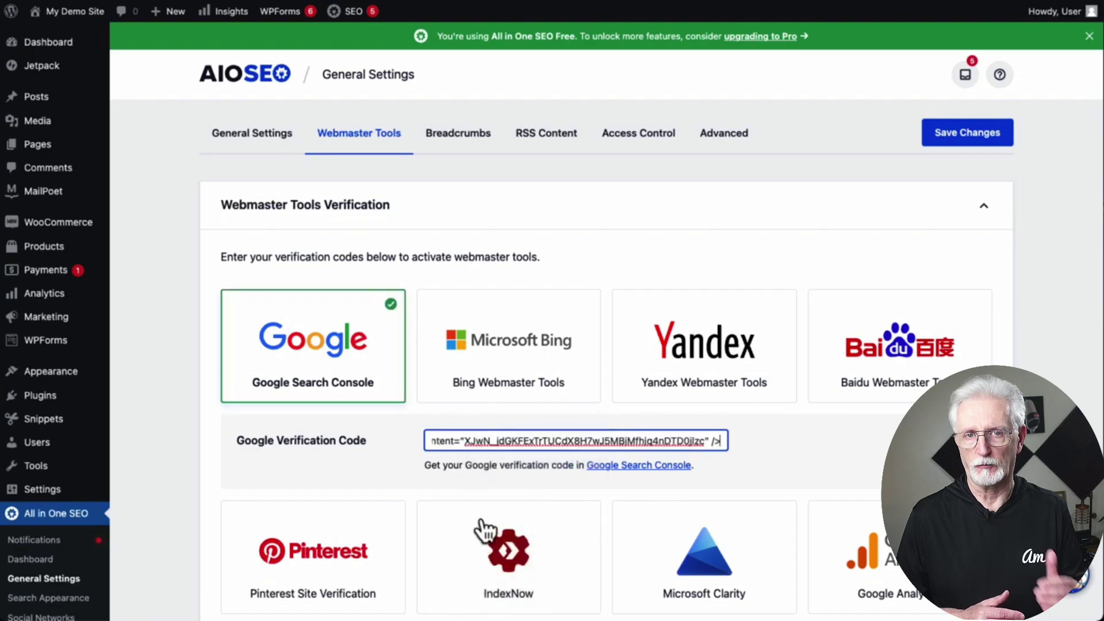
click(971, 142)
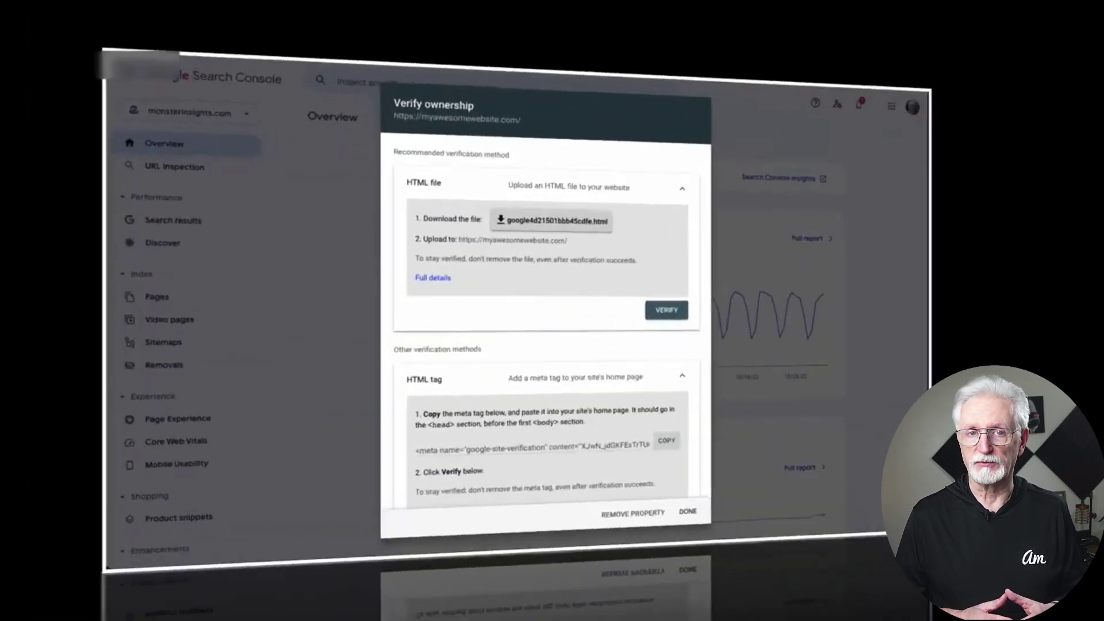
scroll(636, 465, down, 2)
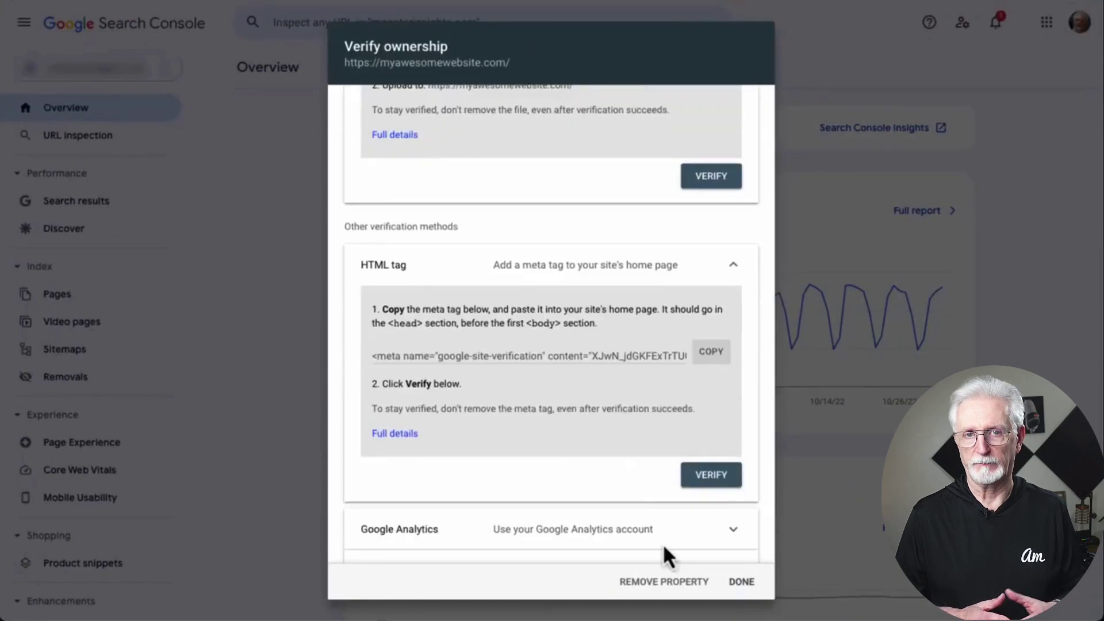
click(722, 482)
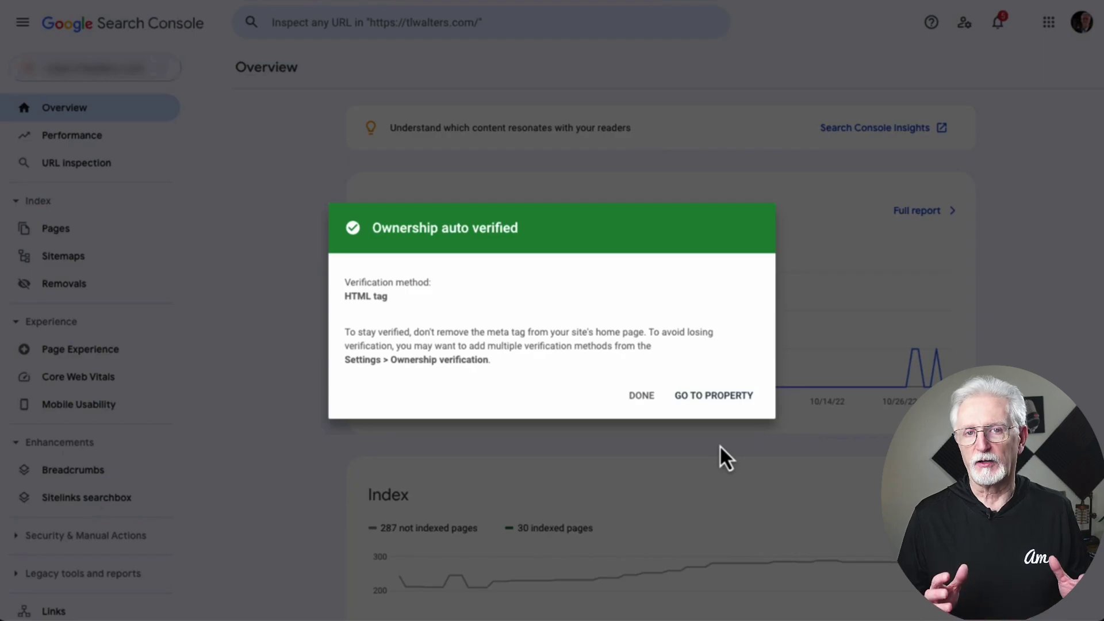
Step: Go to the verified property's Search Console overview
click(720, 412)
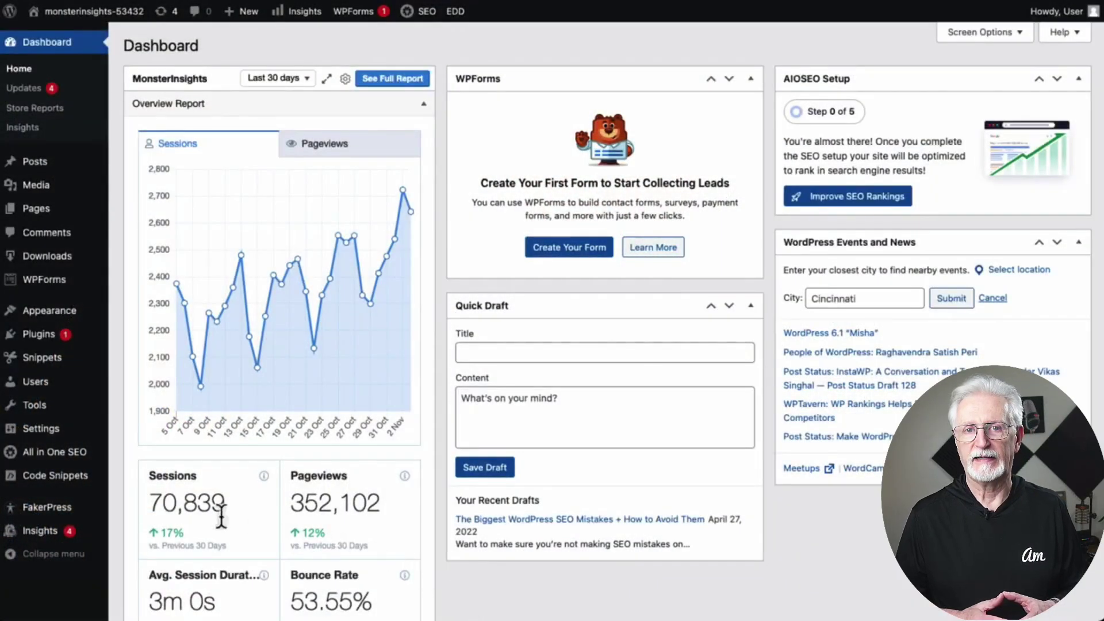
Step: Show All in One SEO's Sitemaps settings in WordPress
mouse_move(83, 467)
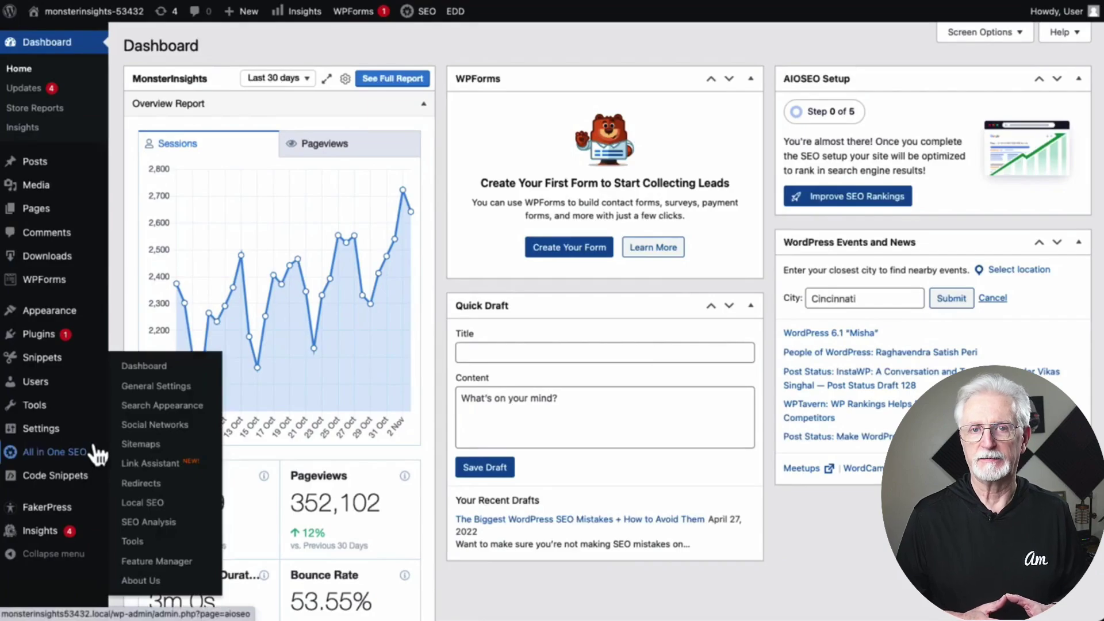
click(137, 447)
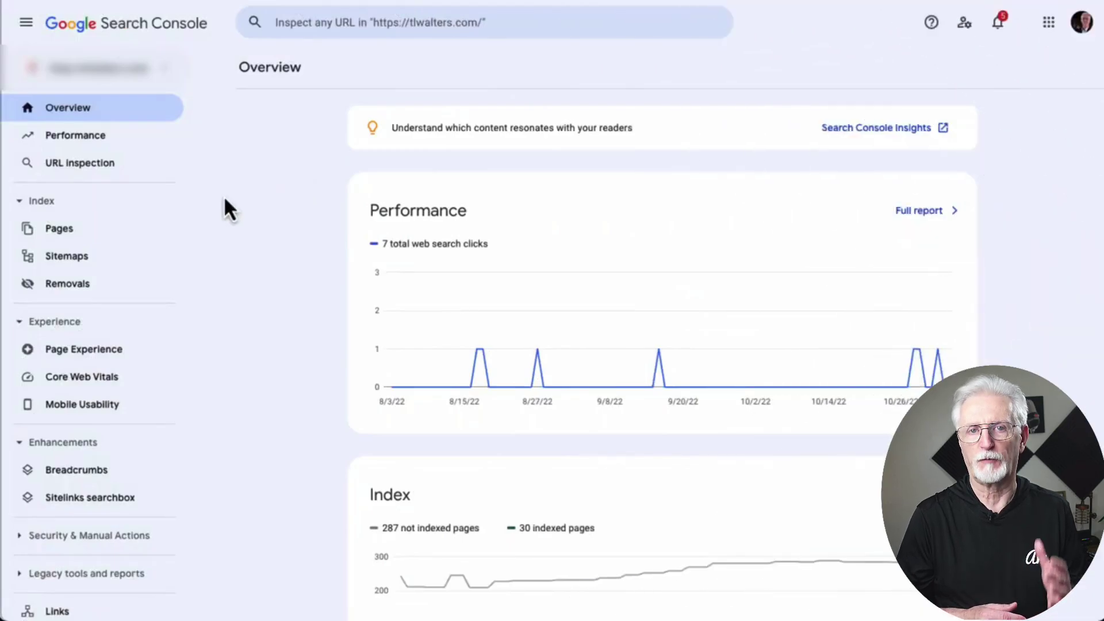
Step: On the Sitemaps page, submit sitemap.xml as a new sitemap and dismiss the confirmation
click(45, 259)
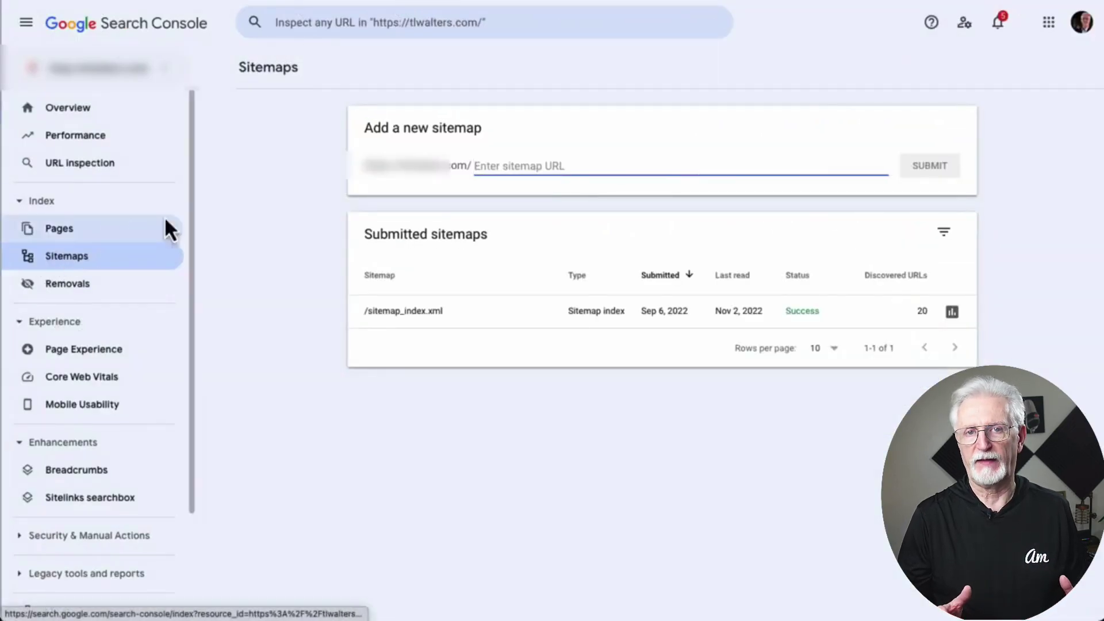
text(sitemap.xml)
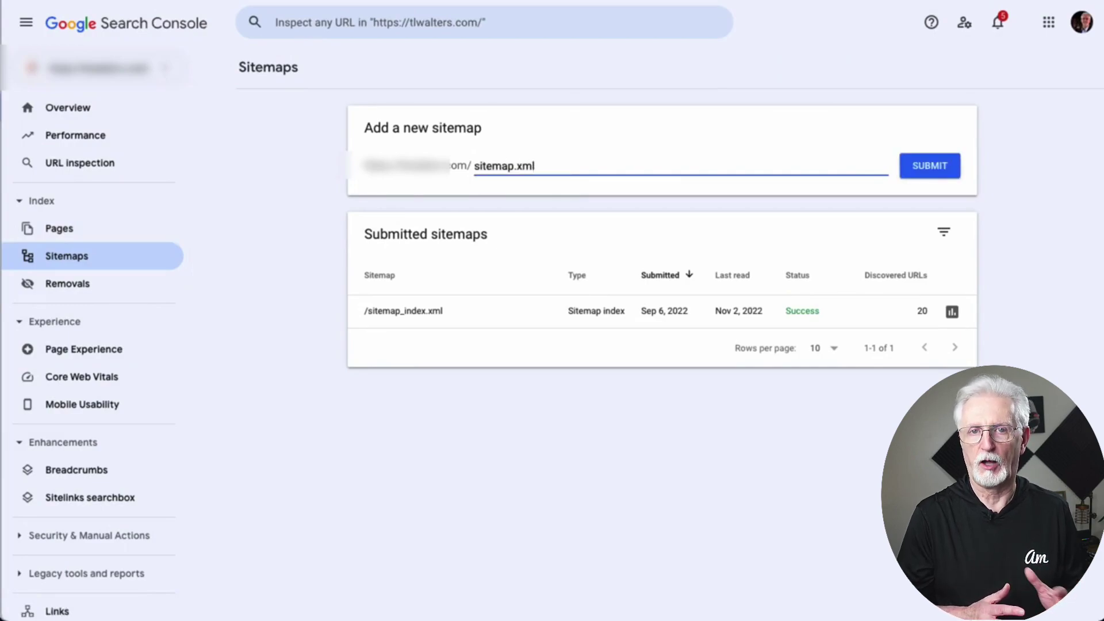
click(920, 172)
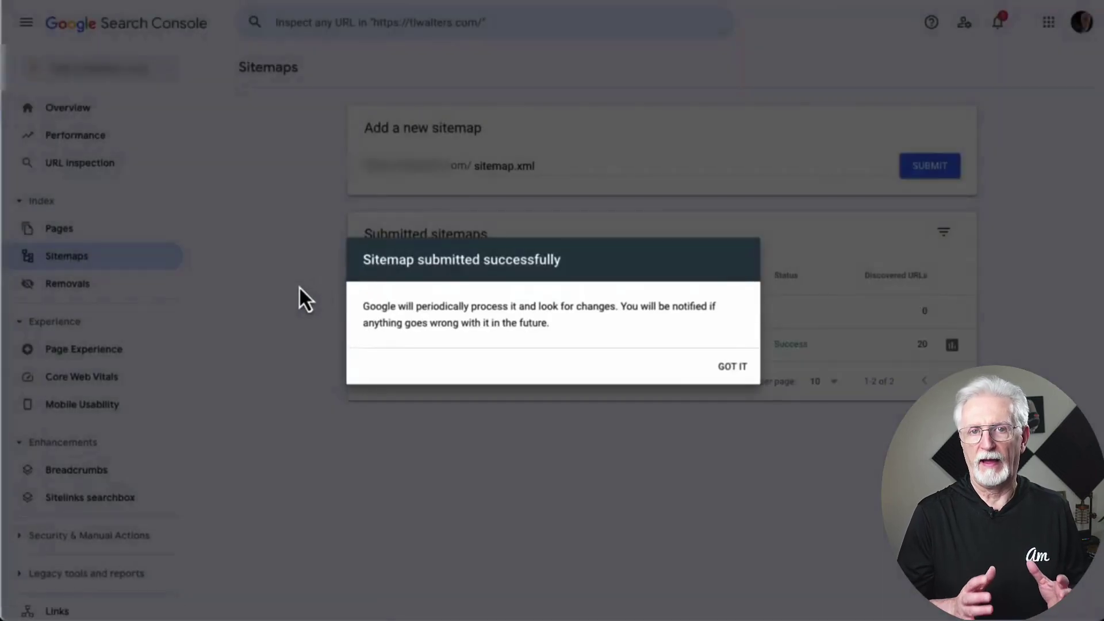
click(747, 373)
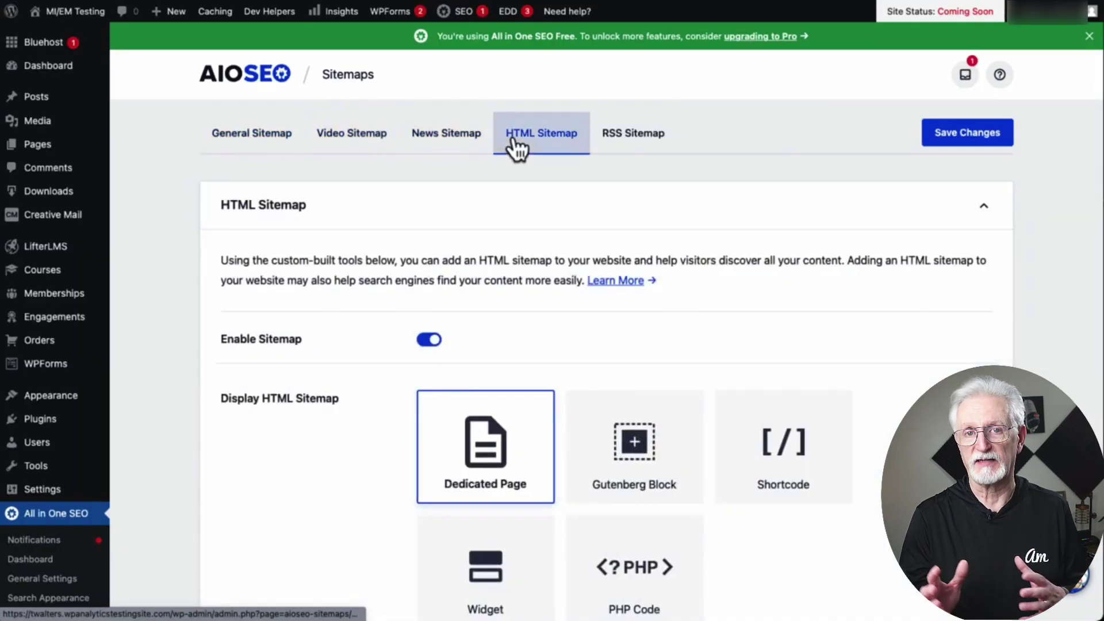
Step: Switch from AIOSEO's HTML Sitemap options to the RSS Sitemap settings
click(632, 149)
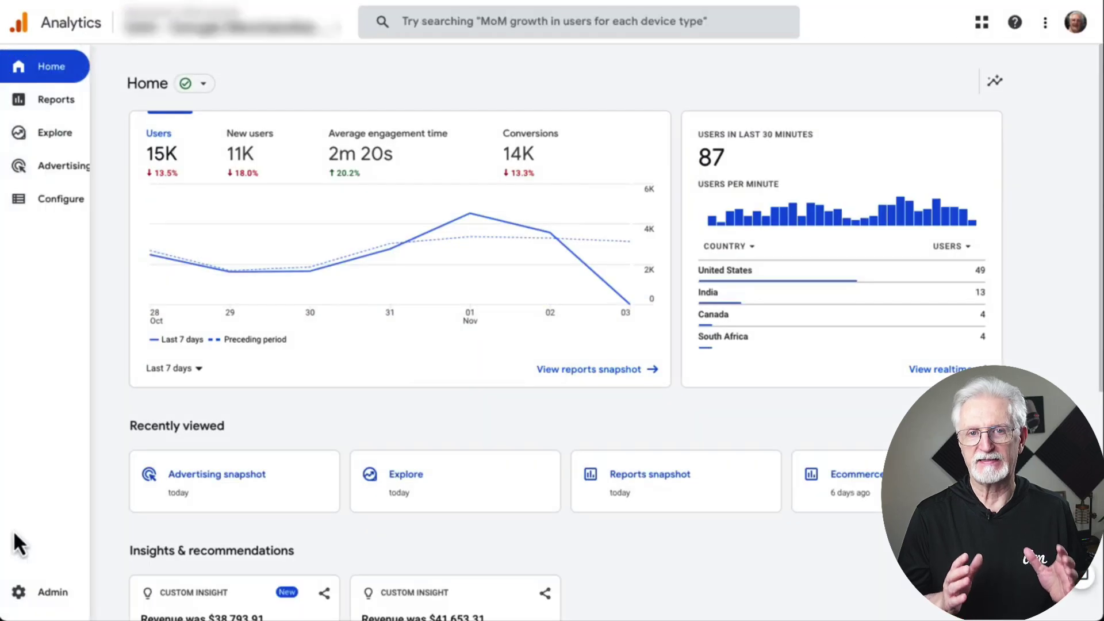
Step: In Analytics Admin, open Product Links > Search Console Links
click(19, 592)
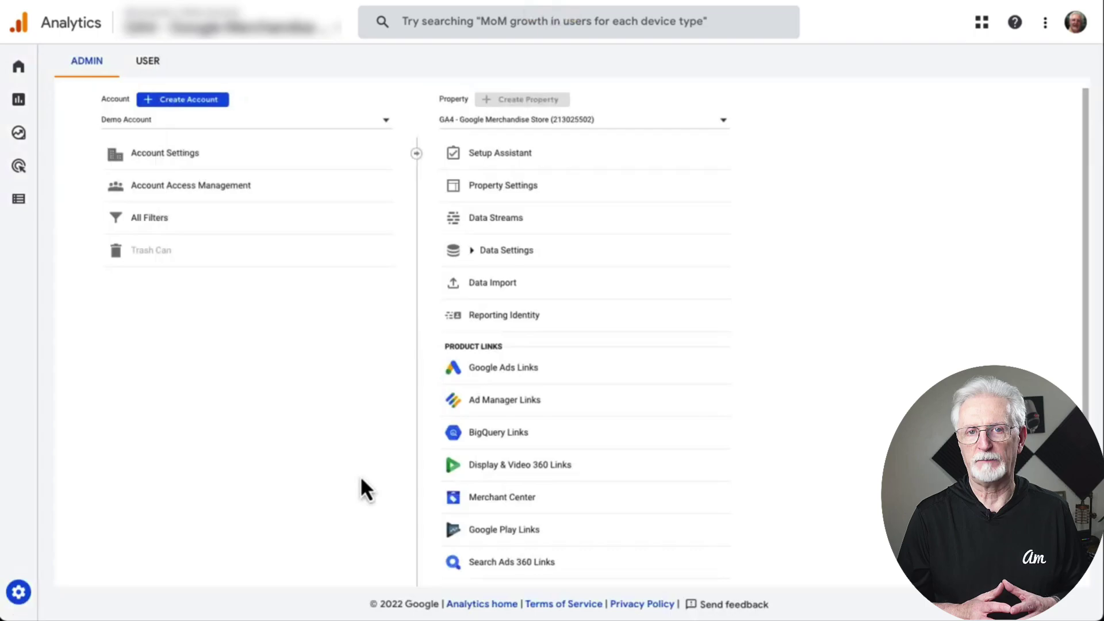
scroll(556, 477, down, 1)
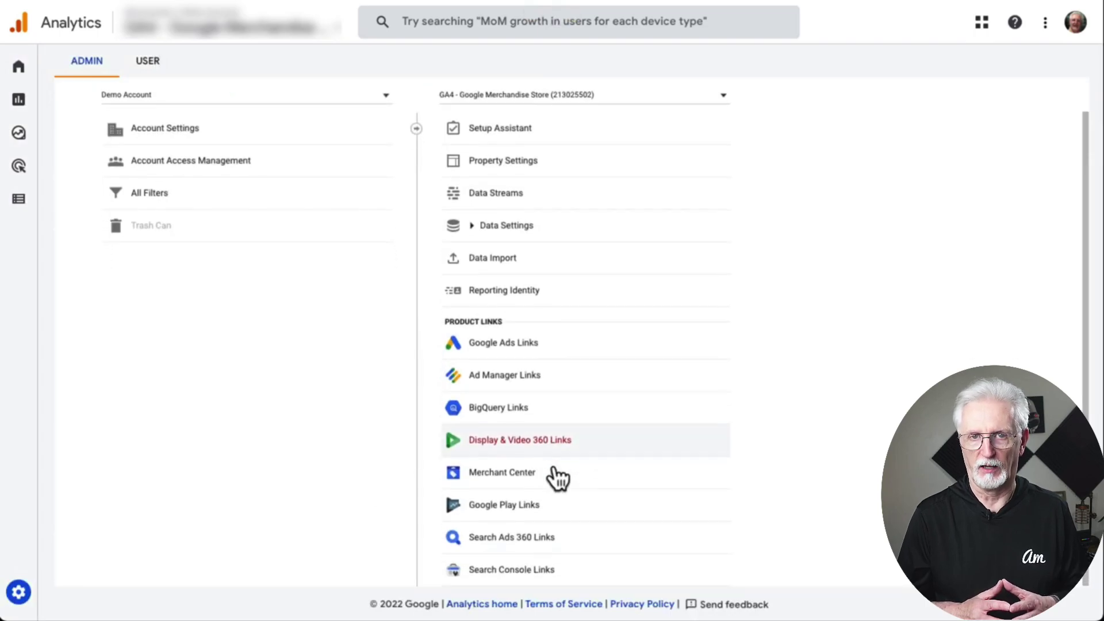
click(494, 571)
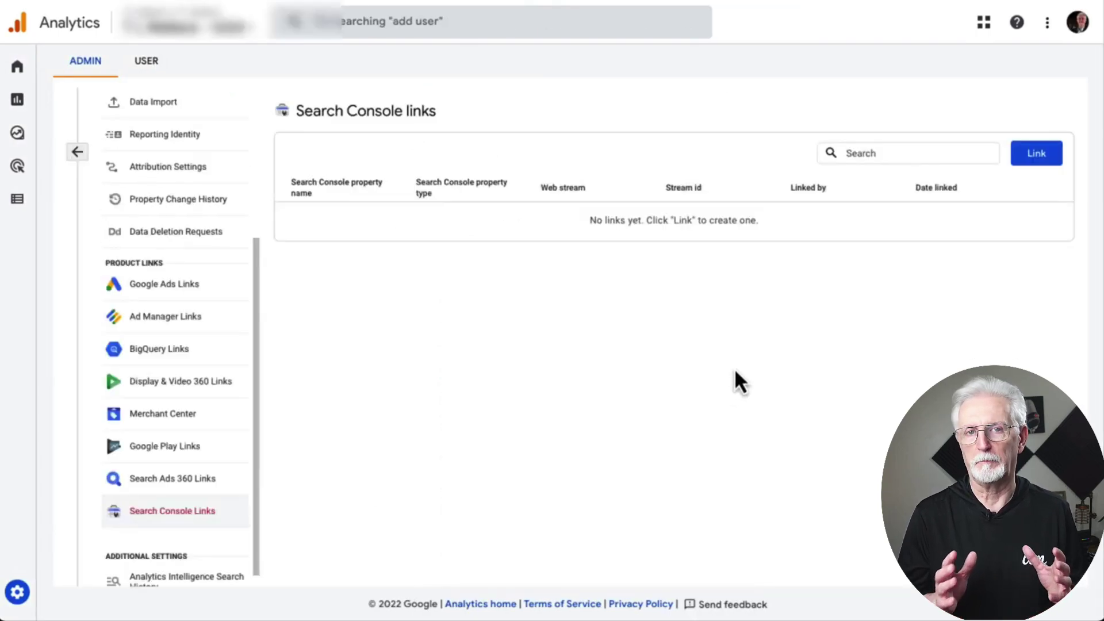
Step: Start a new Search Console link and choose the site's Search Console property
click(1045, 162)
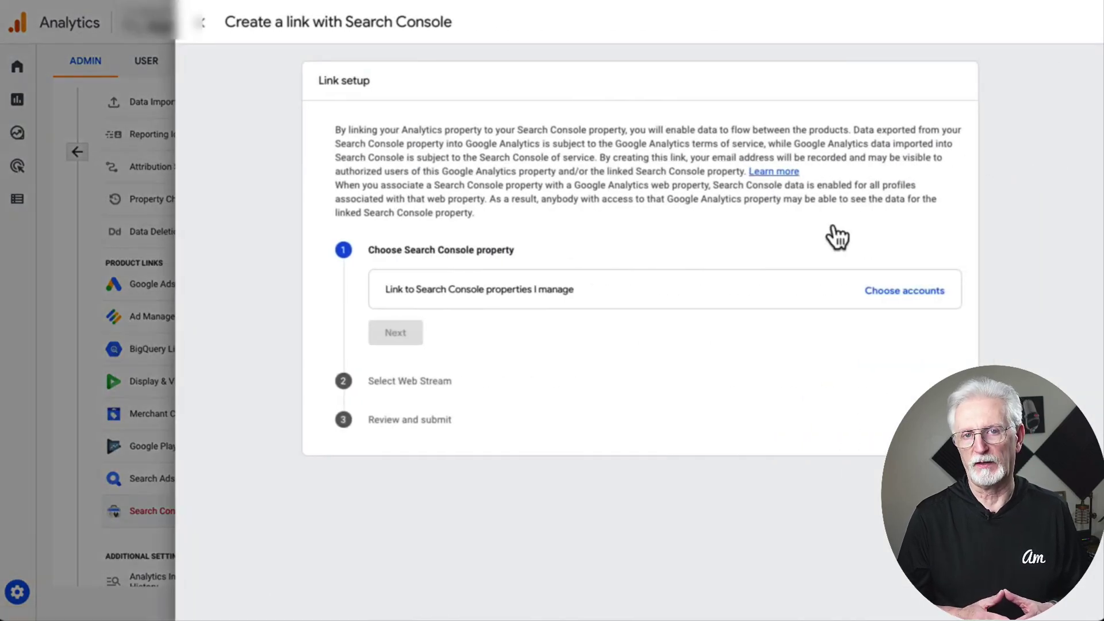
click(897, 295)
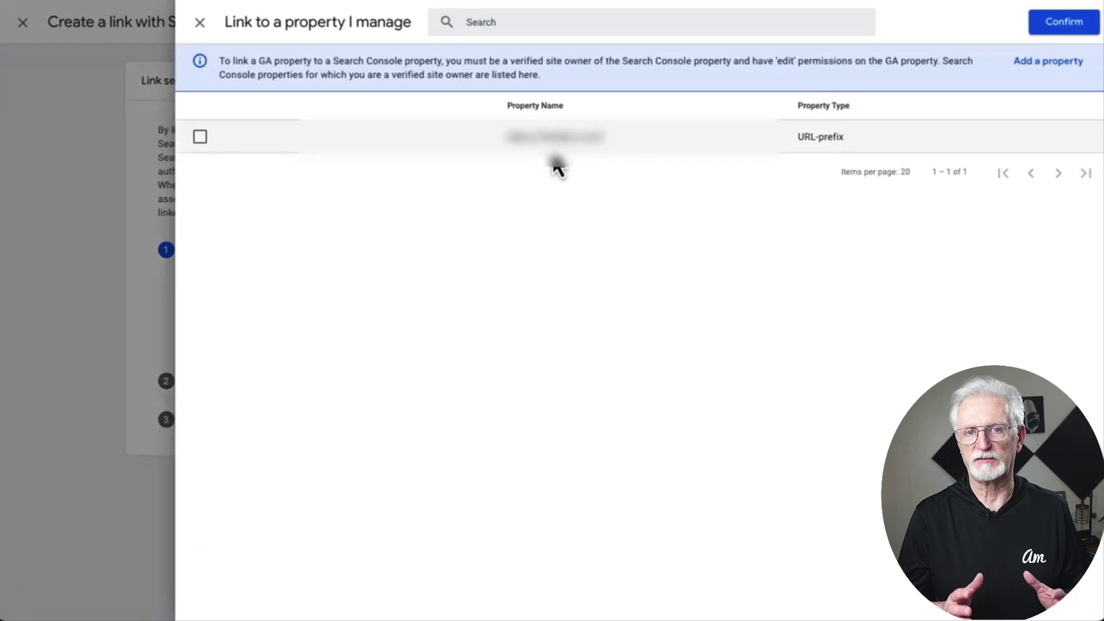
click(200, 138)
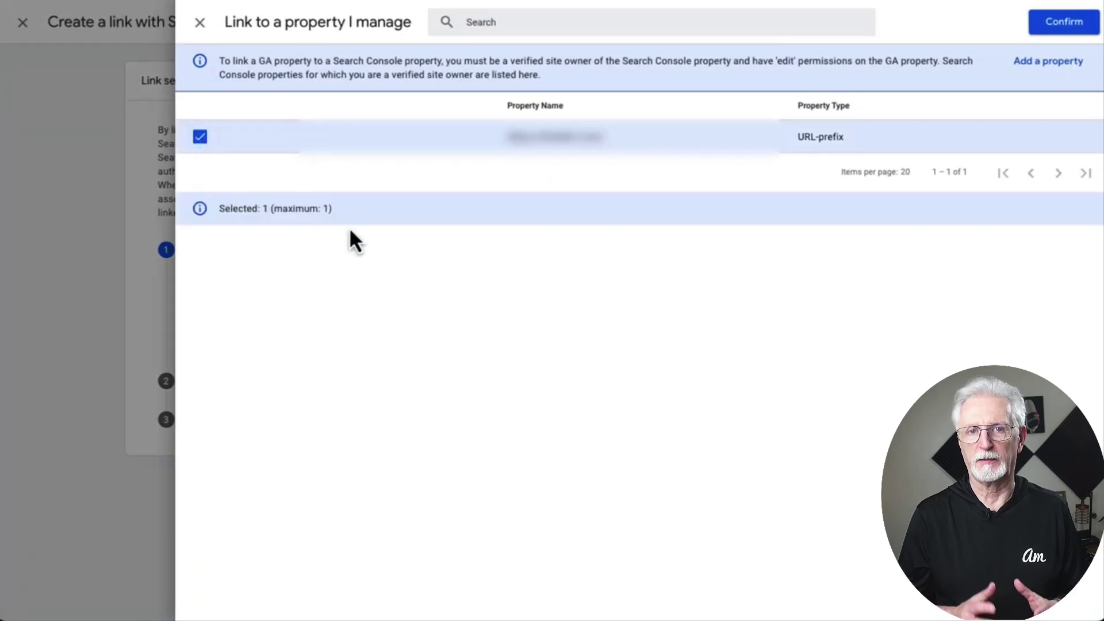
click(1075, 25)
Step: Select the site's web stream for the link and advance to Review and submit
click(396, 371)
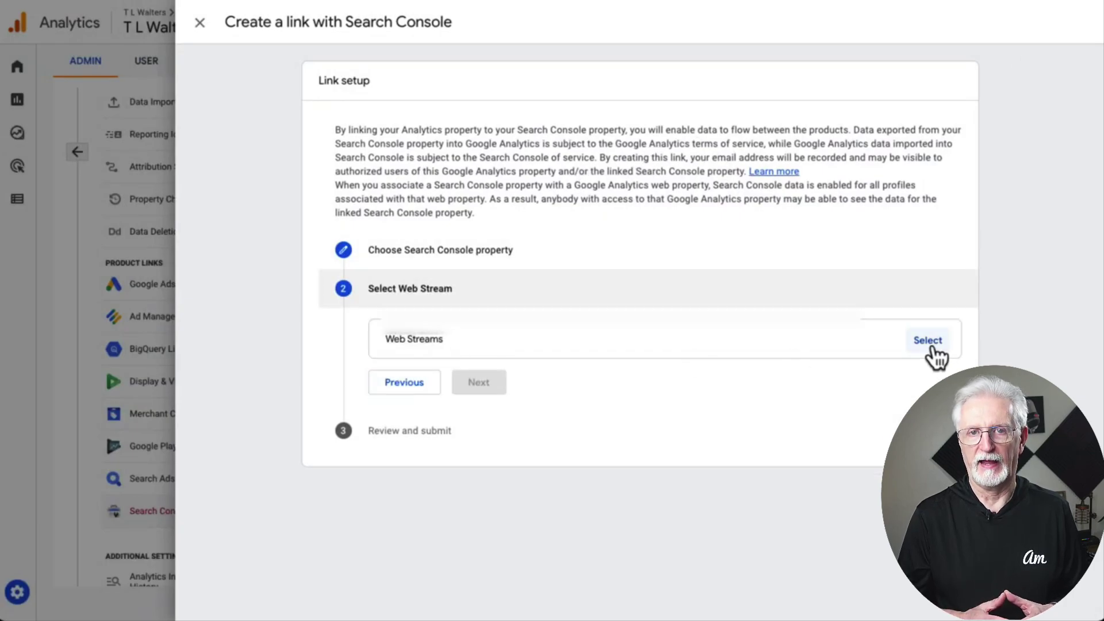
click(929, 344)
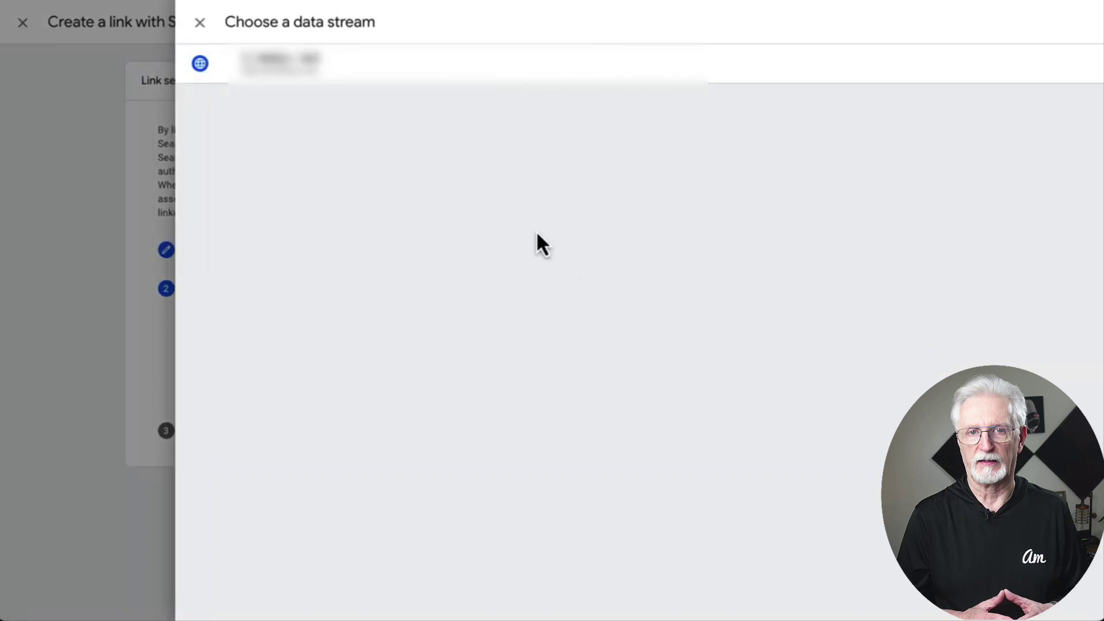
mouse_move(259, 78)
click(1029, 68)
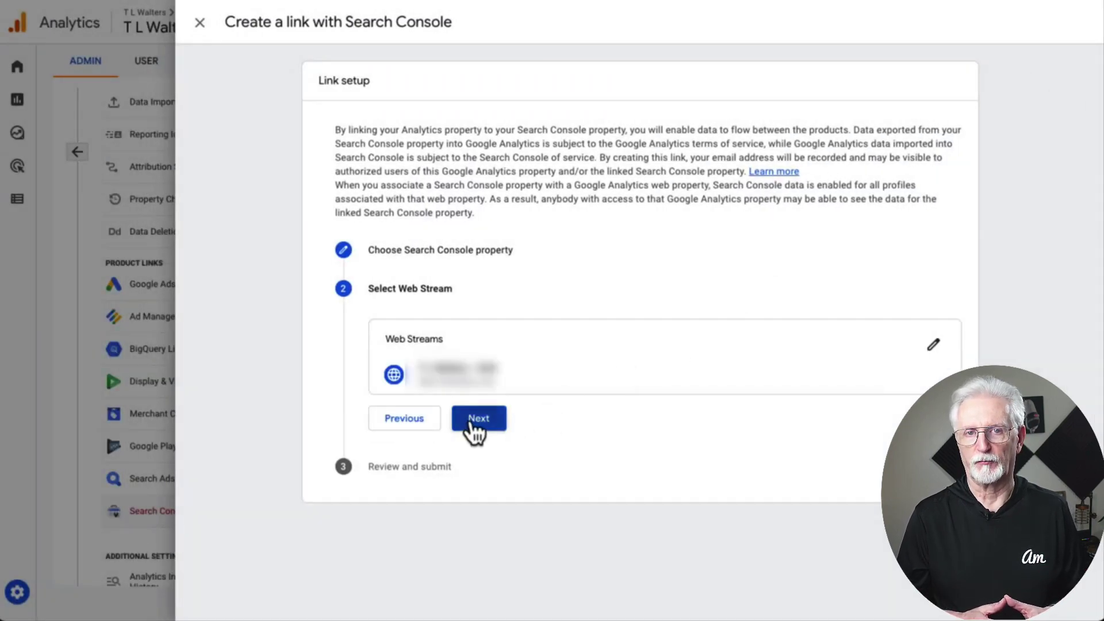
click(471, 424)
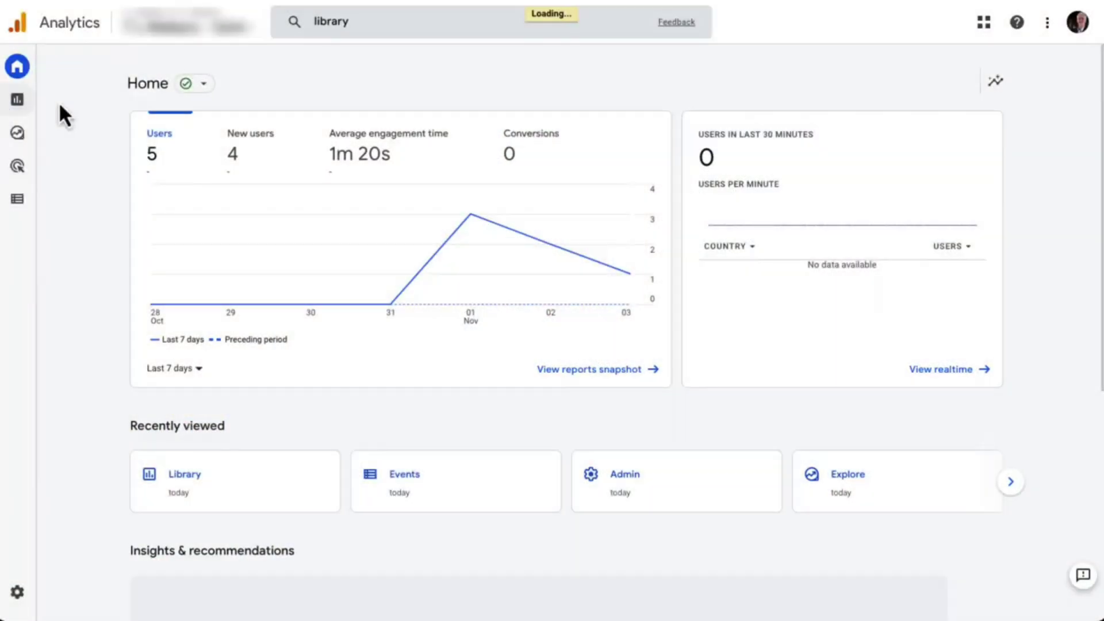
Step: Edit the Search Console collection from Reports > Library and save it
click(17, 99)
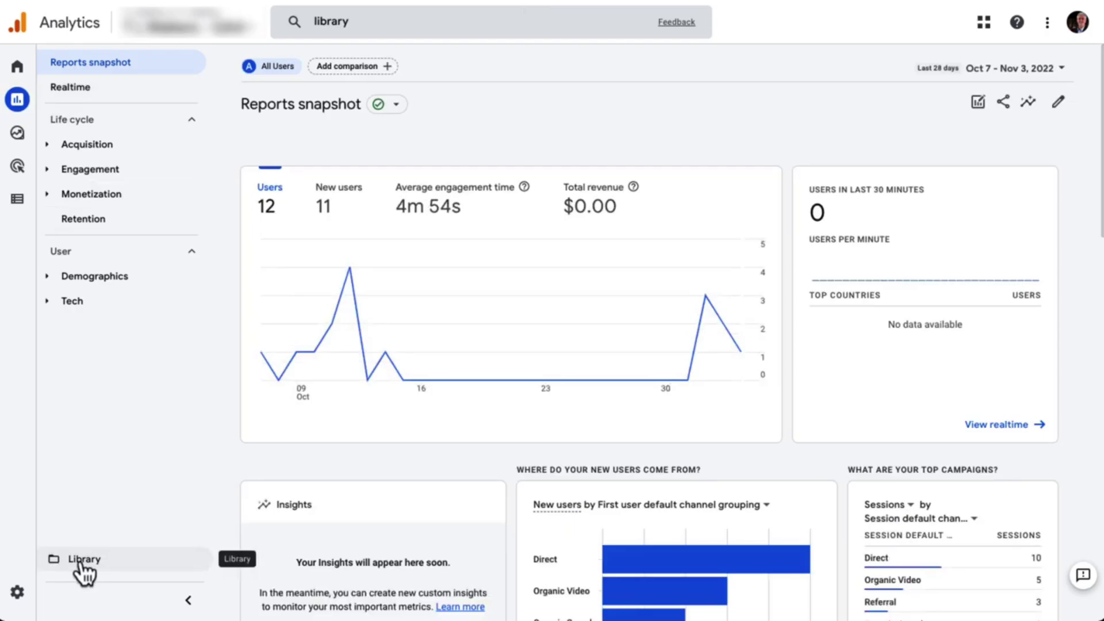
click(83, 561)
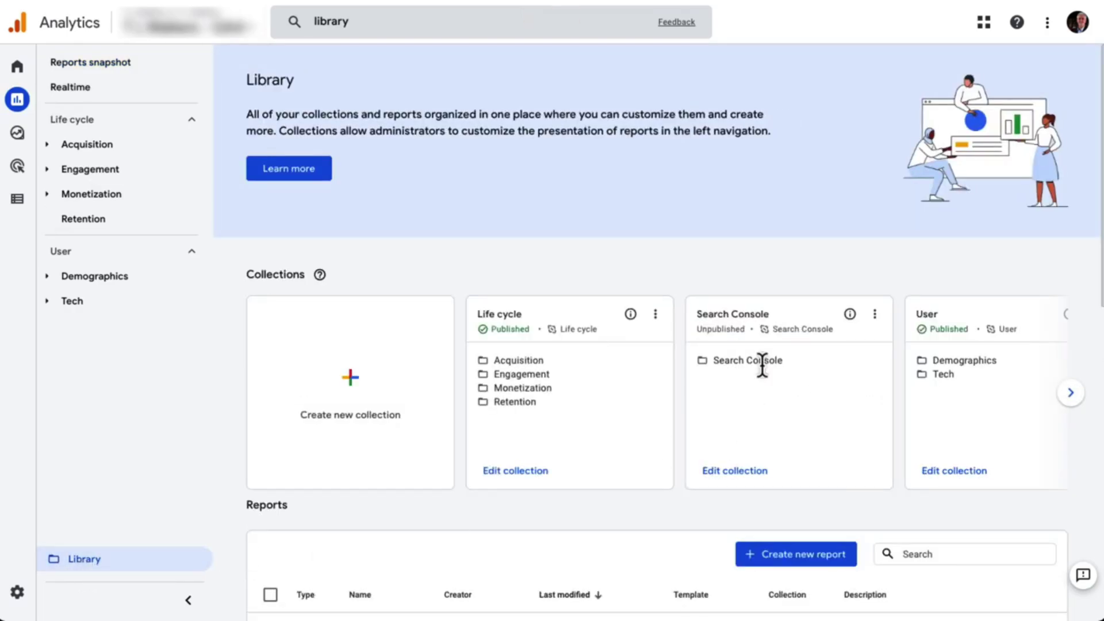
click(738, 473)
scroll(676, 478, down, 4)
scroll(679, 486, up, 3)
scroll(680, 491, down, 3)
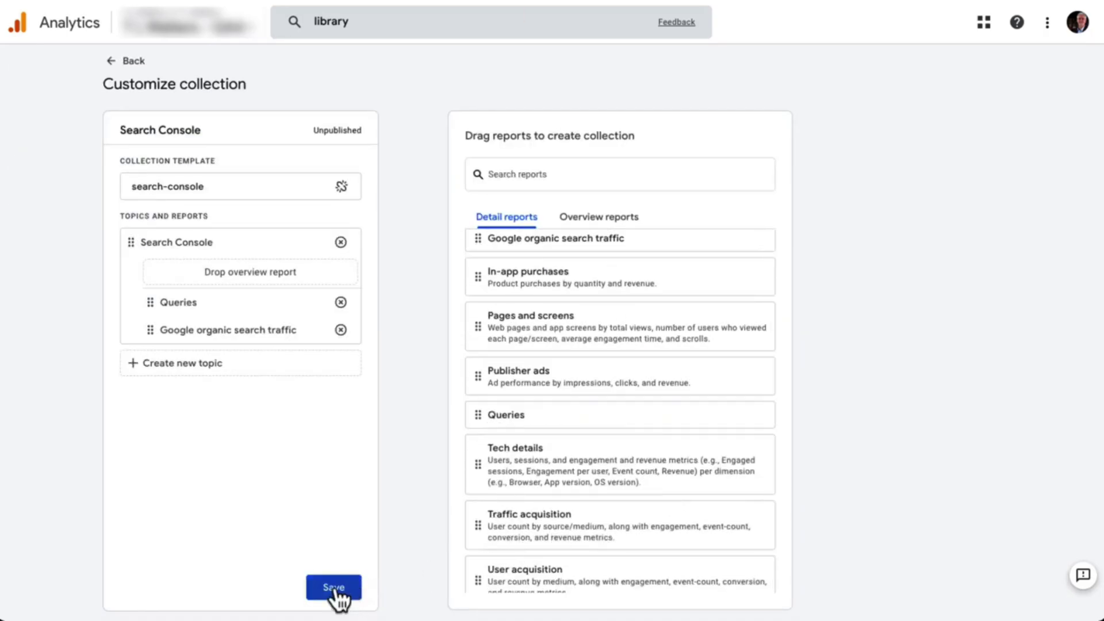
click(336, 589)
Step: Back in the Library, publish the Search Console collection from its actions menu
click(117, 68)
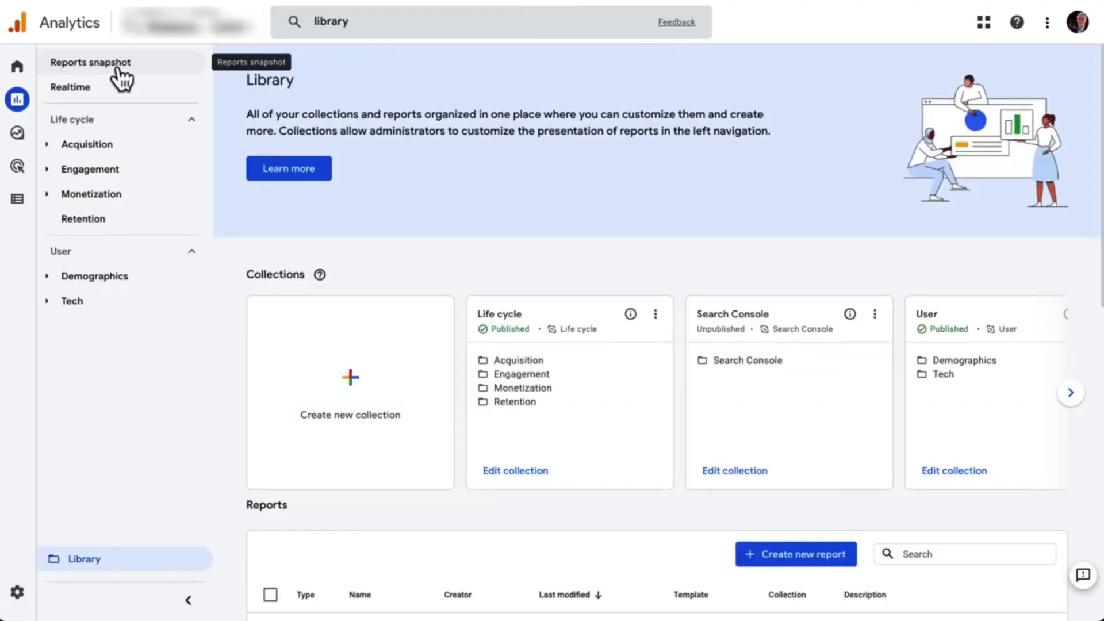
click(875, 316)
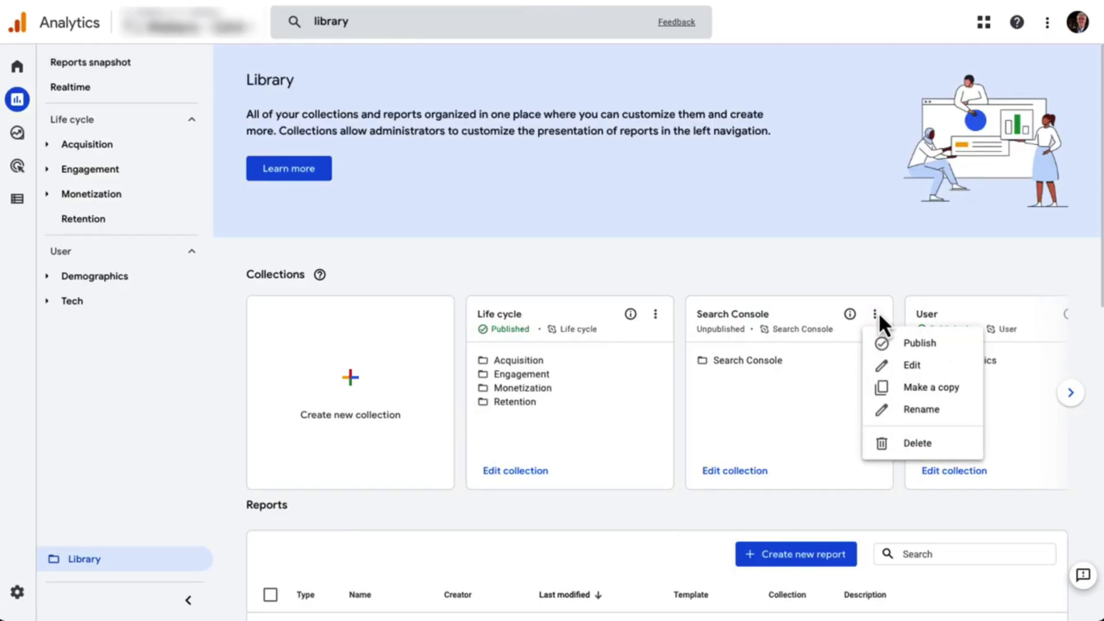
click(906, 347)
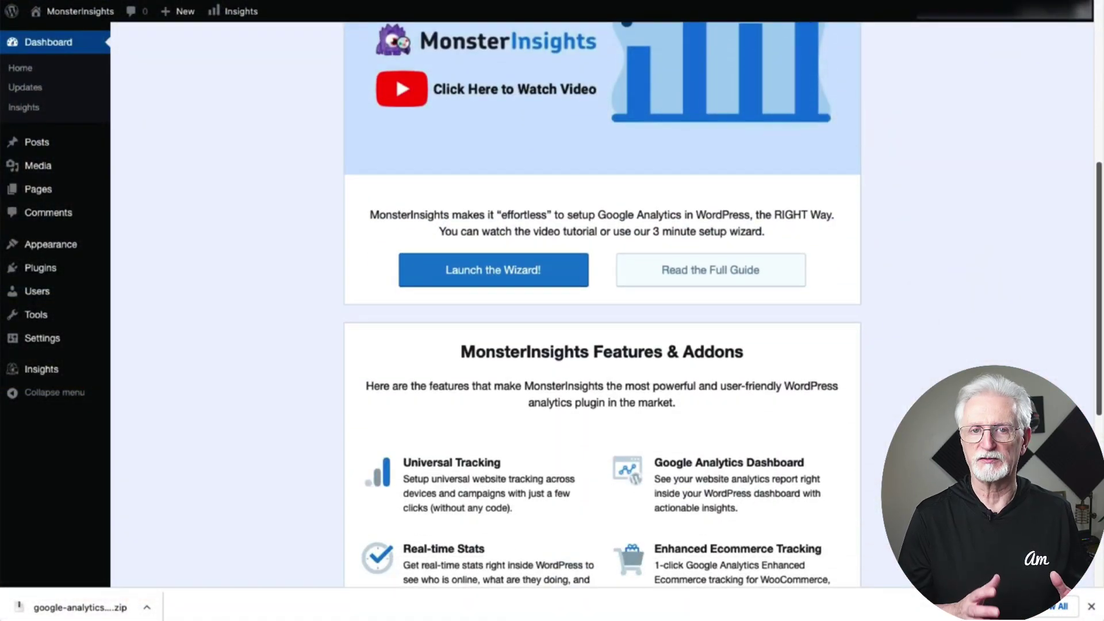
Step: Launch the MonsterInsights wizard, keep Ecommerce as the category, and paste the licence key
click(527, 270)
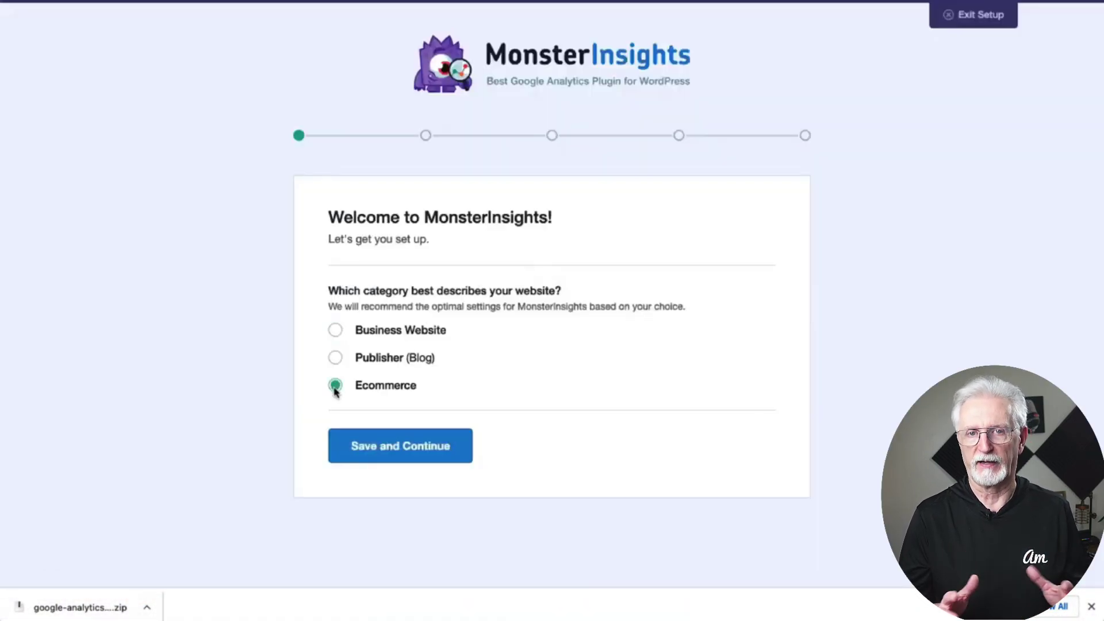
click(352, 448)
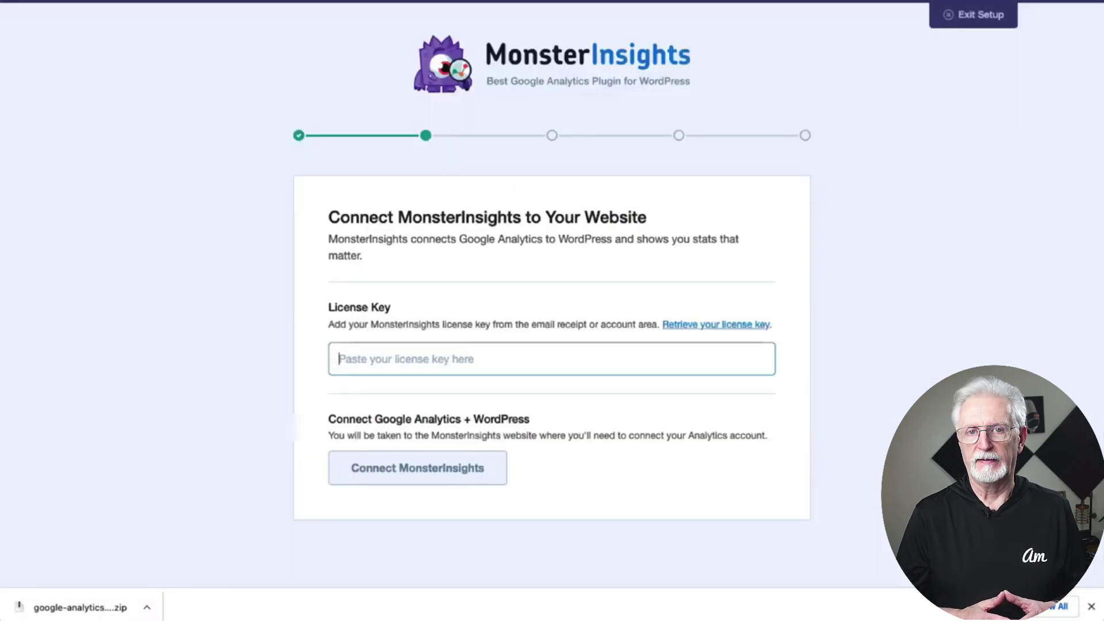
right_click(359, 355)
click(372, 453)
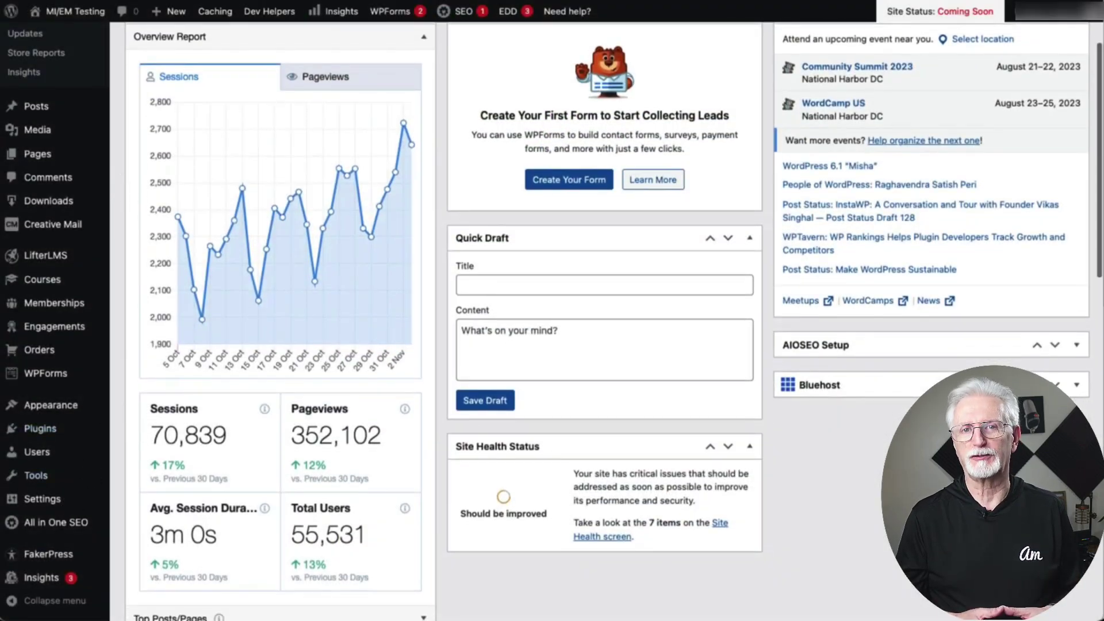
Step: Open Insights > Reports and switch to the Search Console tab showing the top 50 search terms
mouse_move(35, 586)
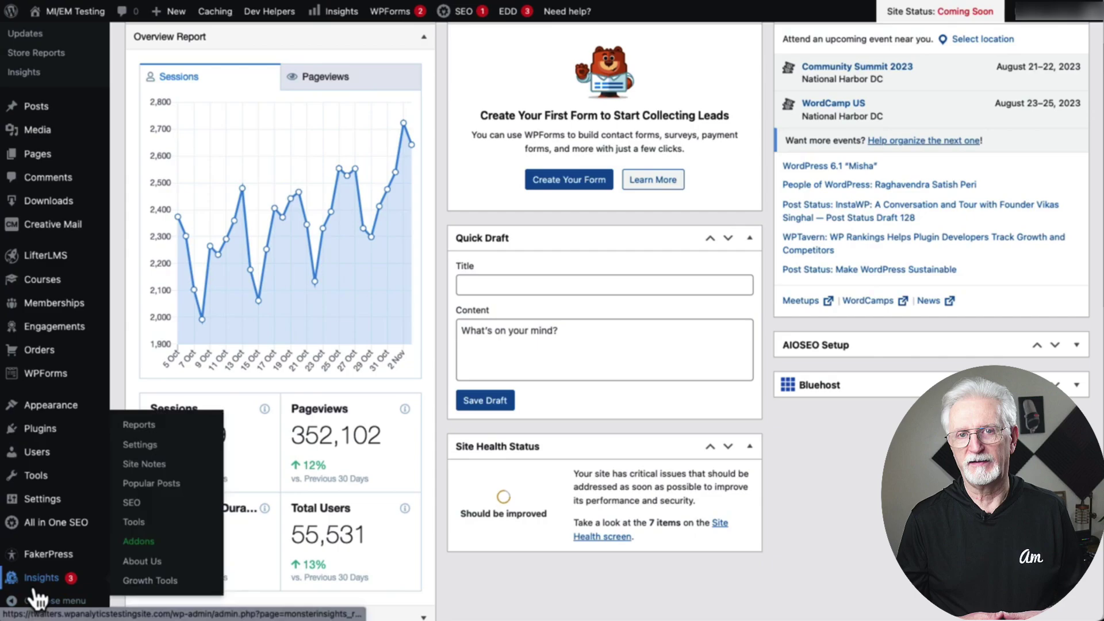
click(145, 438)
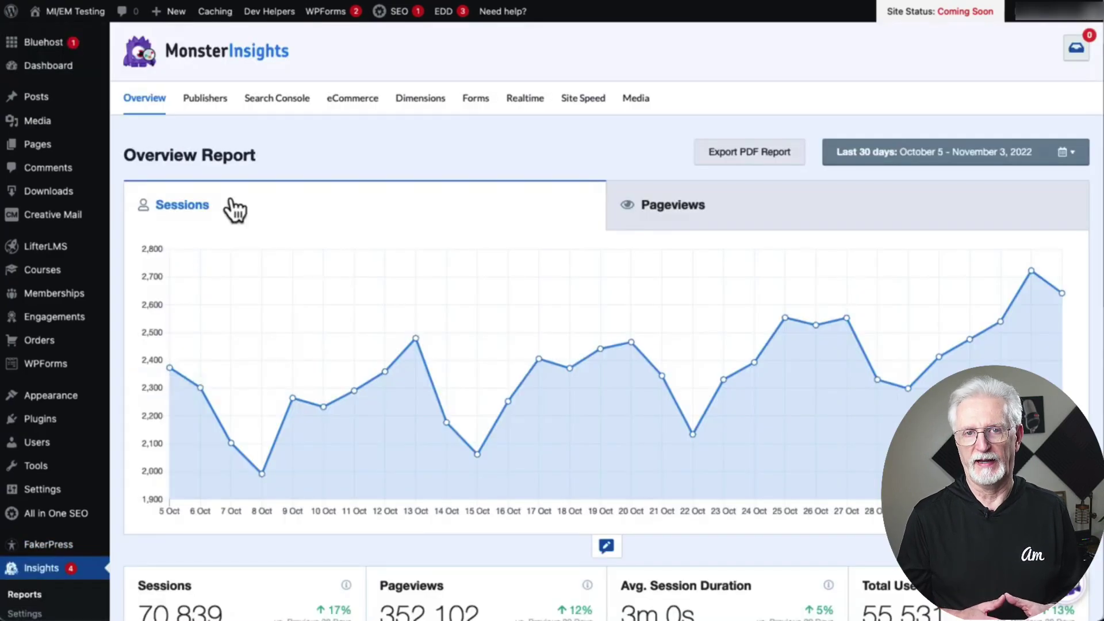
click(277, 99)
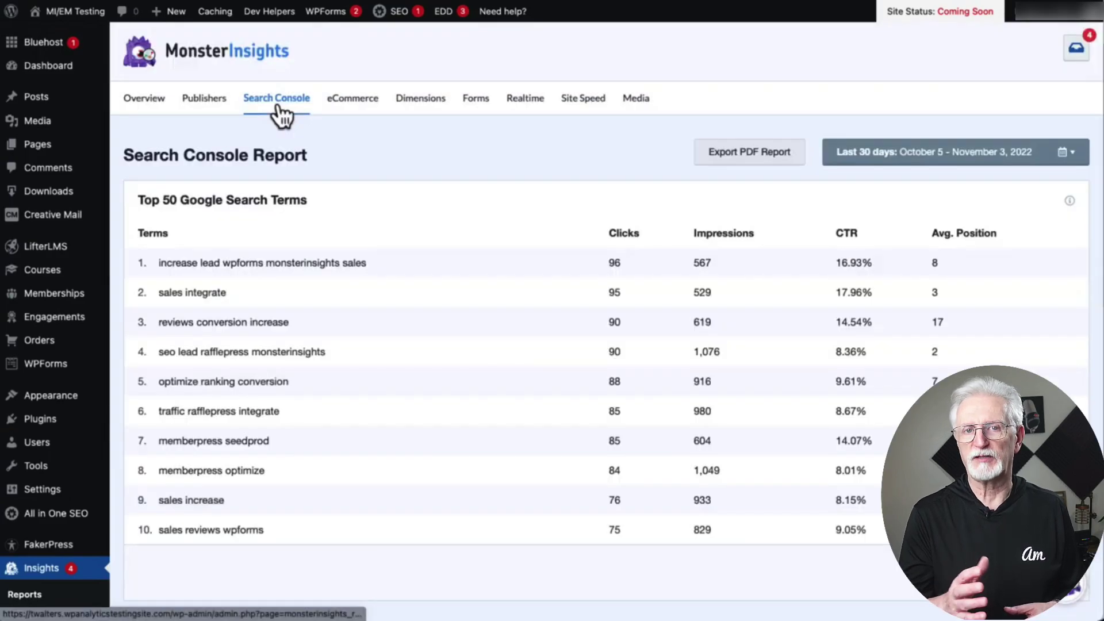